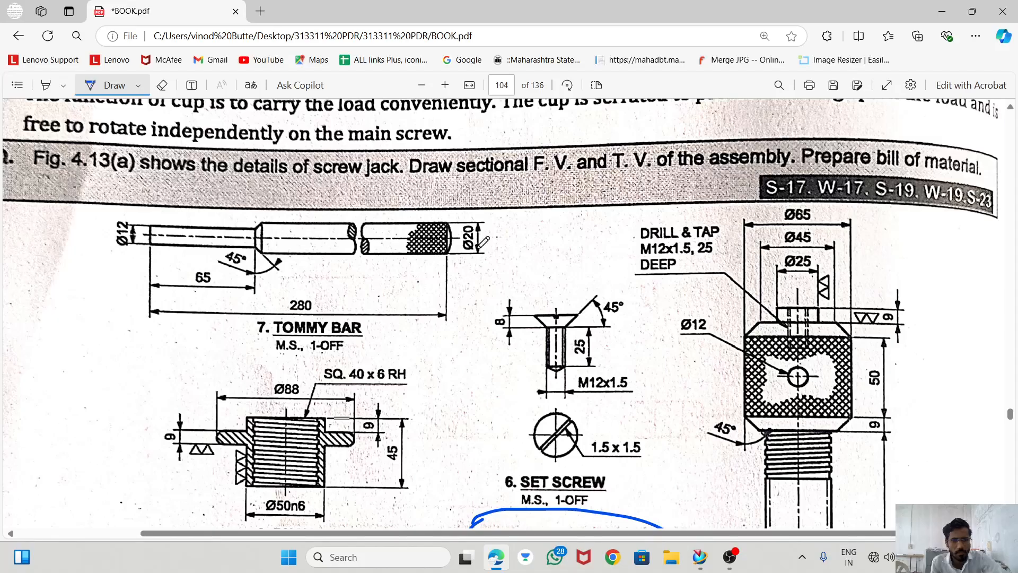
Examine the tommy bar and the other screw jack part details in BOOK.pdf.
scroll(374, 267, "down", 15)
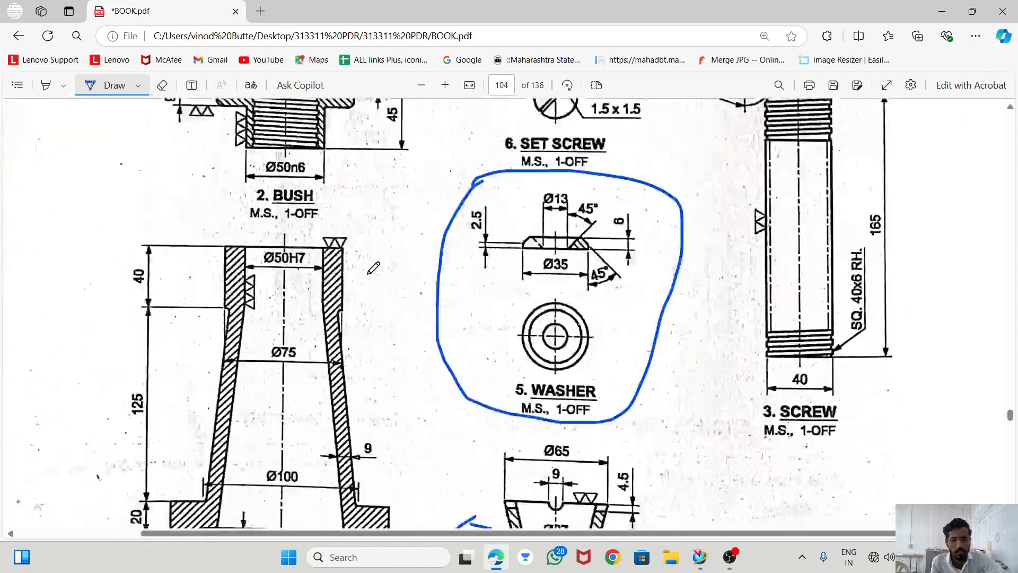
scroll(374, 268, "down", 10)
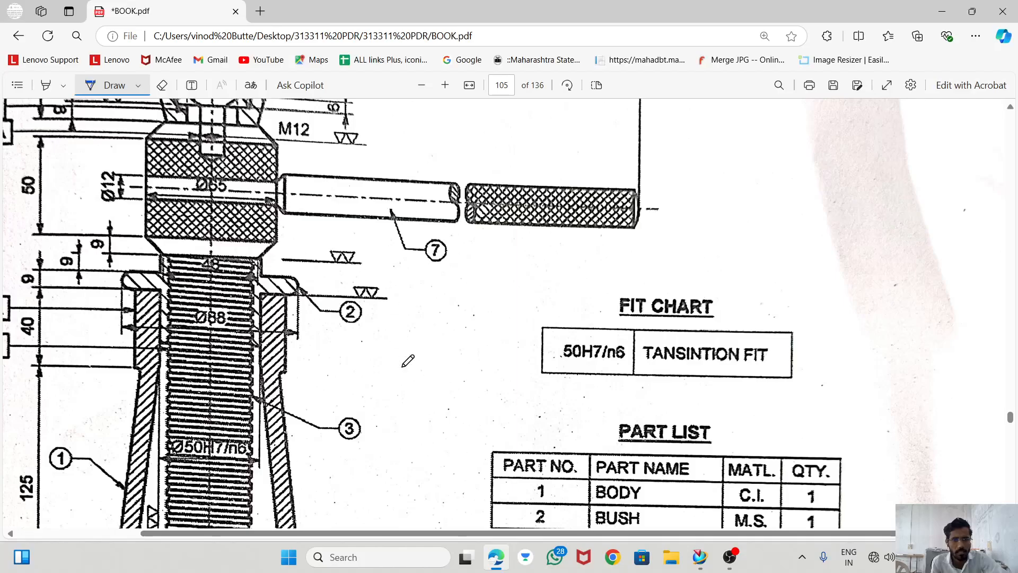
scroll(408, 361, "up", 10)
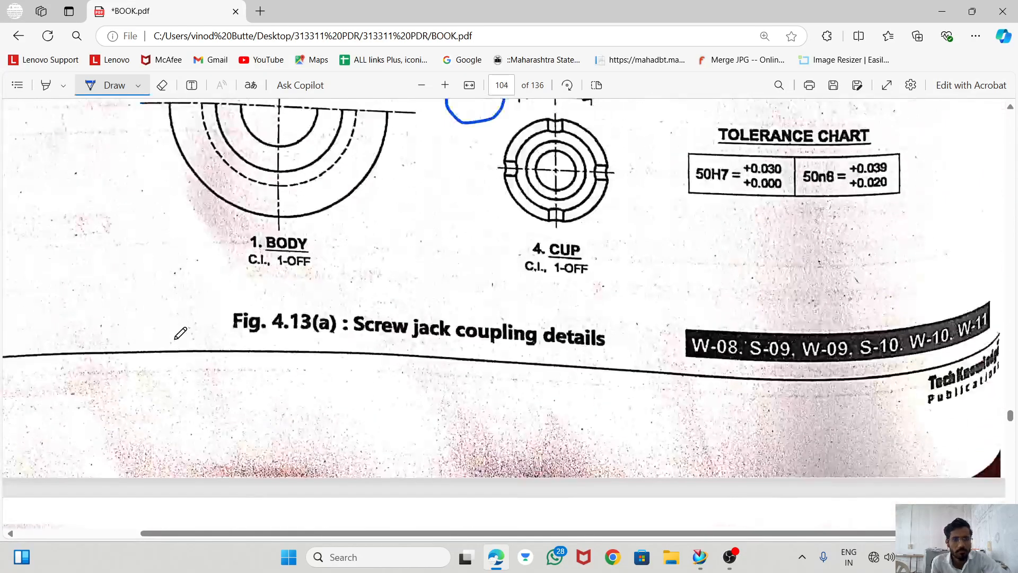
scroll(180, 333, "up", 10)
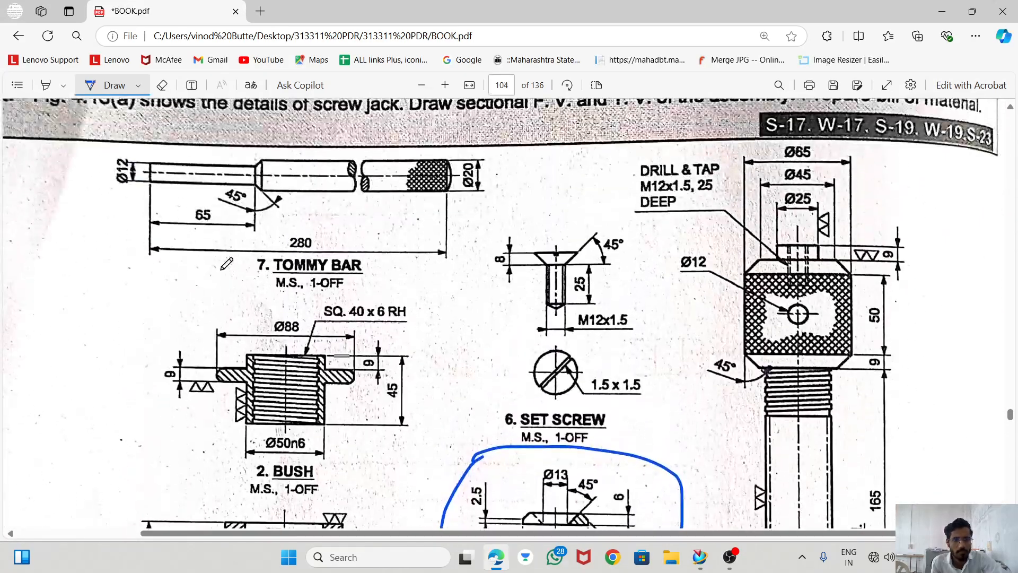
scroll(119, 269, "up", 3)
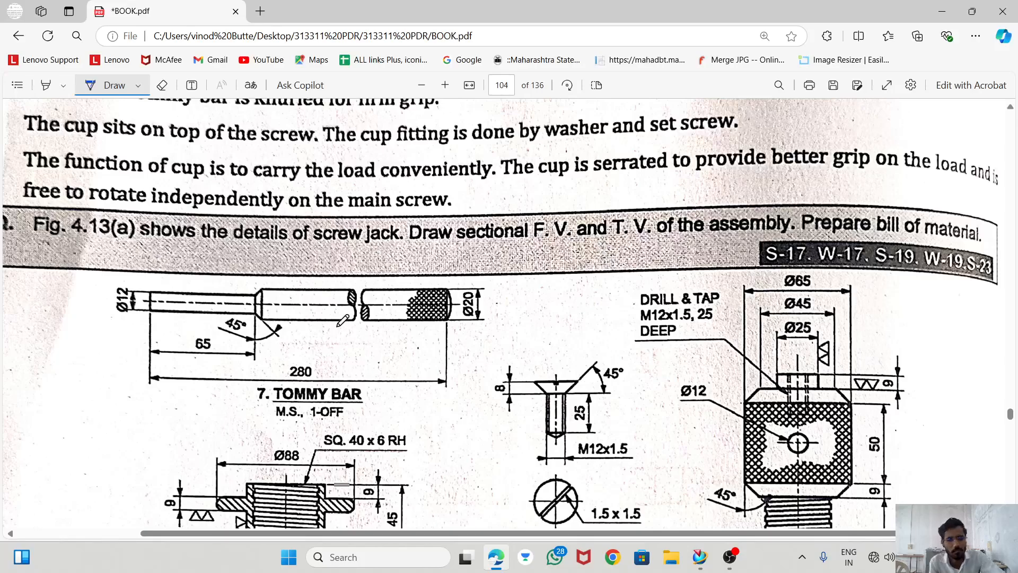
Switch to NX and create a new millimetre model part named TOMMY BAR.prt.
key("alt+Tab")
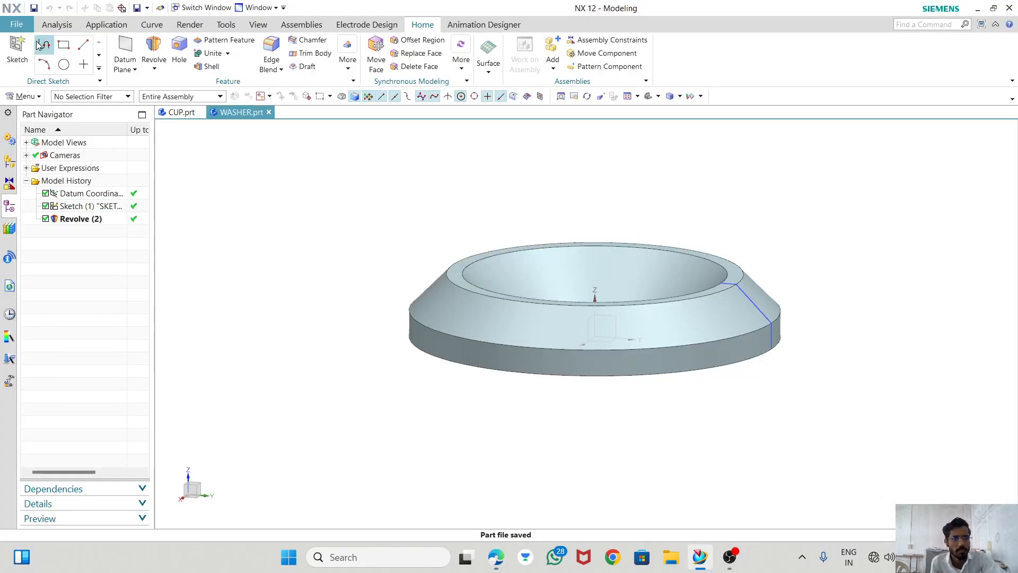
left_click(16, 24)
left_click(217, 154)
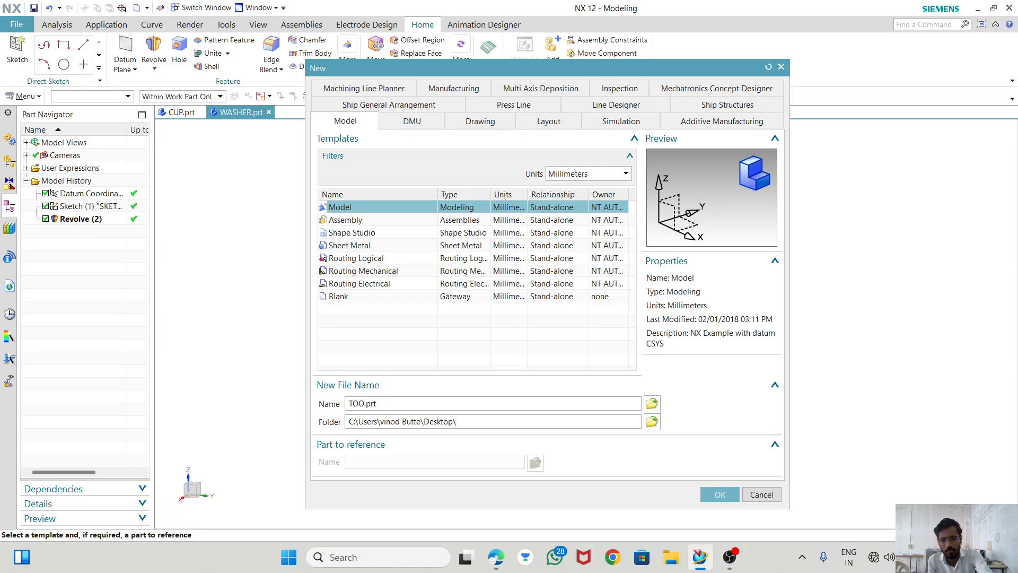
key("BackSpace")
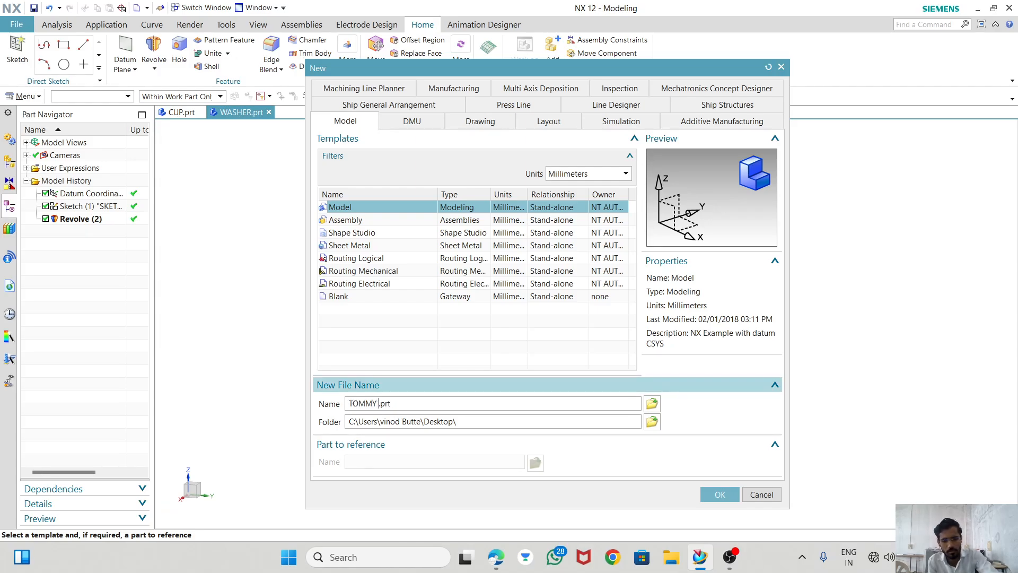
type("MMY BAR")
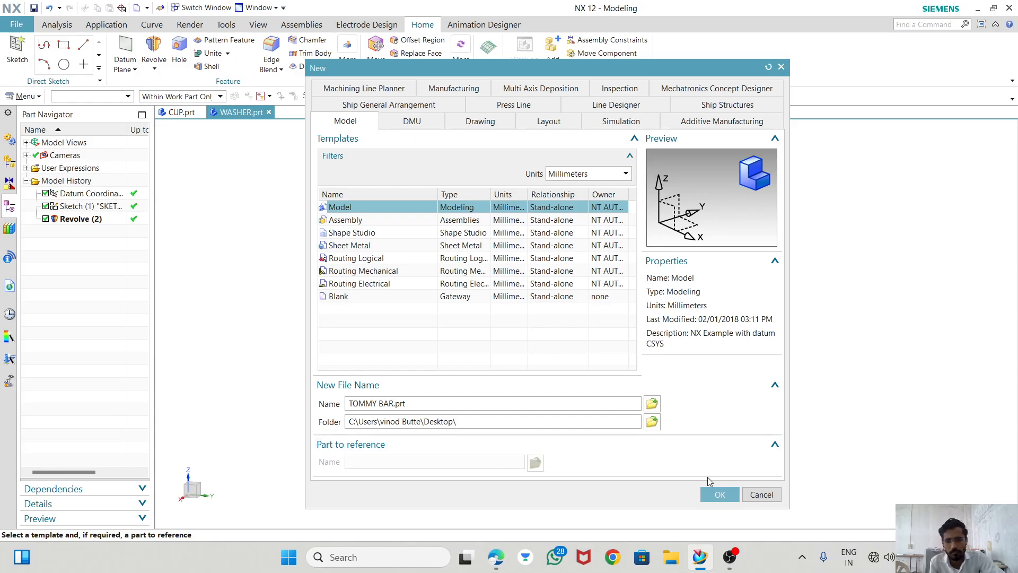
left_click(714, 494)
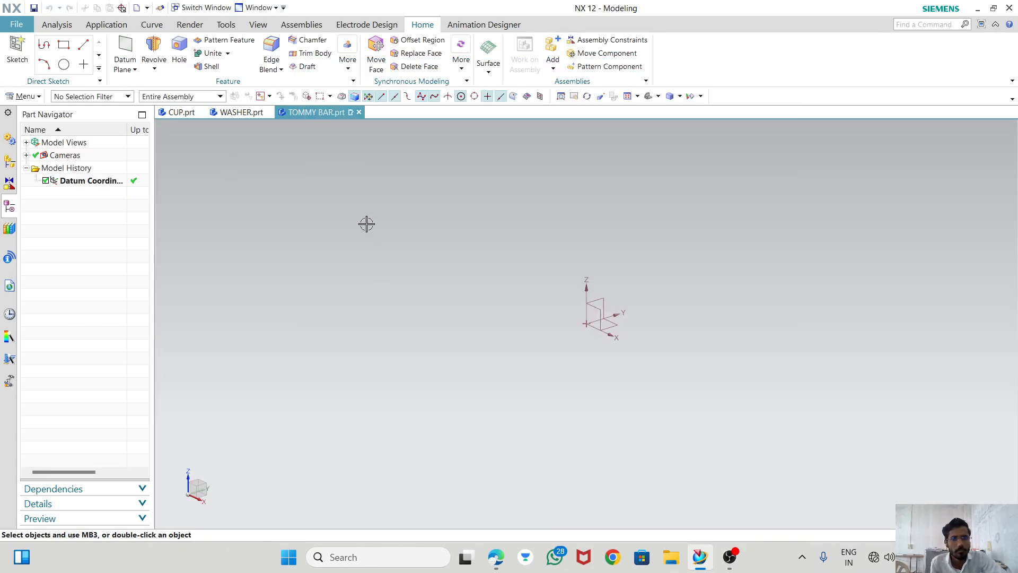
Apply the white background and start a sketch on the YZ datum plane.
right_click(365, 222)
mouse_move(408, 351)
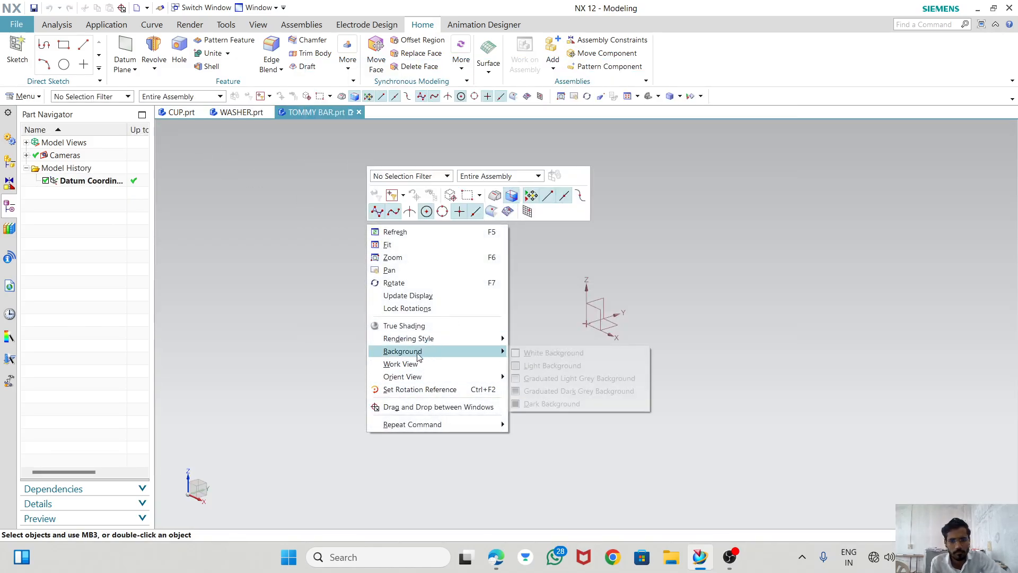
left_click(530, 351)
left_click(15, 45)
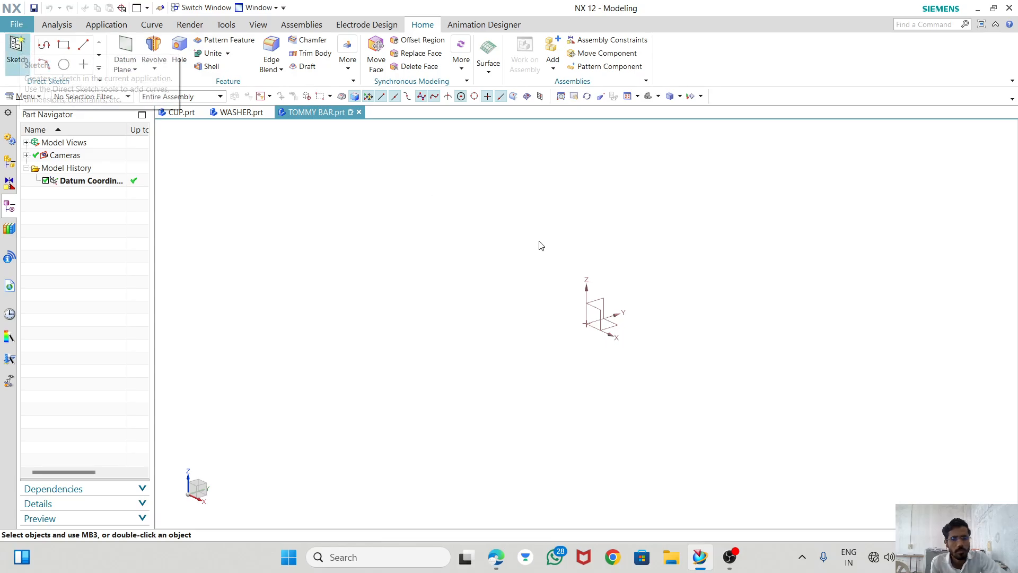
left_click(603, 300)
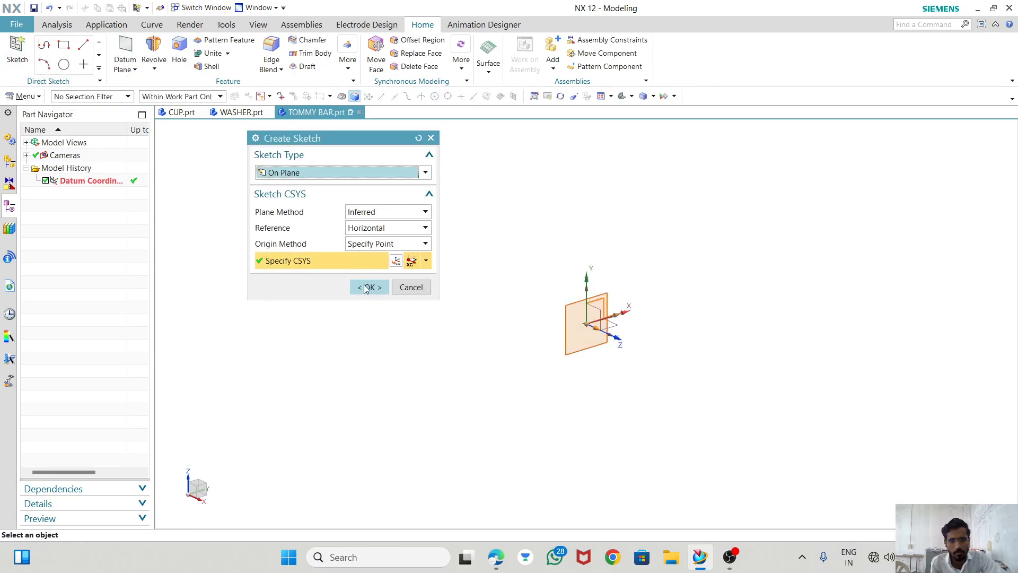
left_click(368, 286)
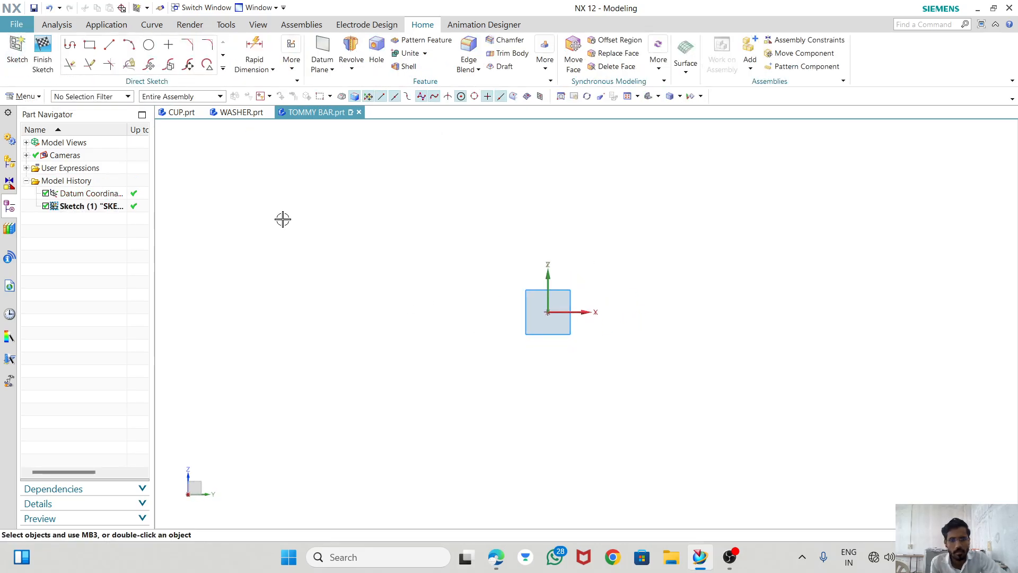
Draw a 6 mm line down from the sketch origin and constrain it vertical.
left_click(109, 45)
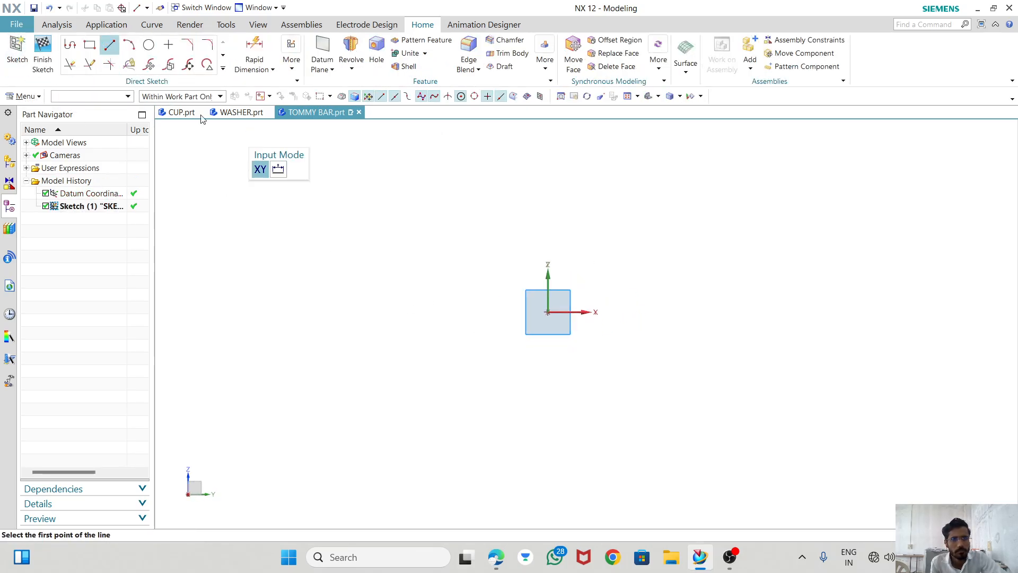
left_click(548, 312)
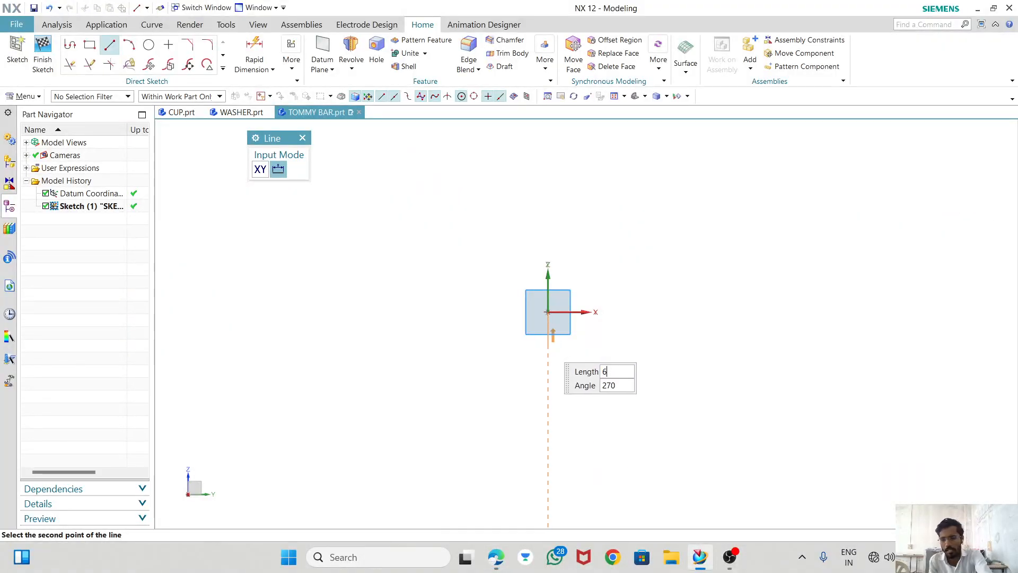
type("6")
key("Return")
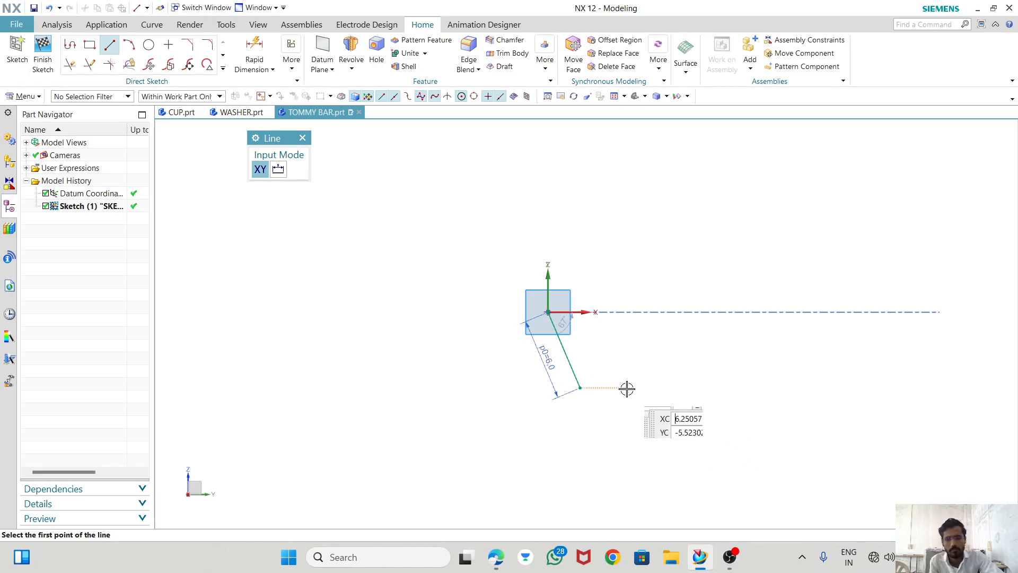
key("Escape")
left_click(576, 361)
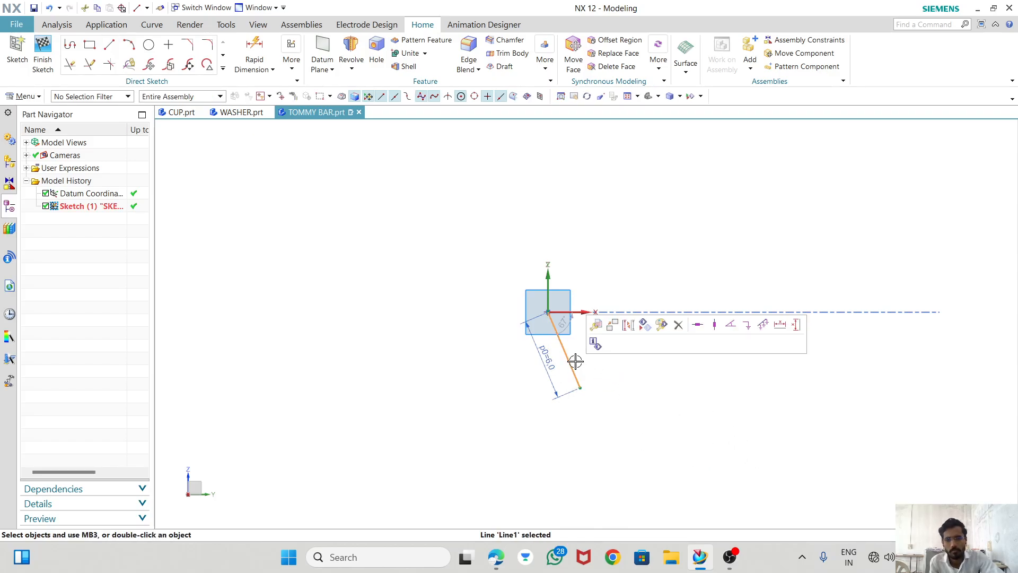
left_click(714, 326)
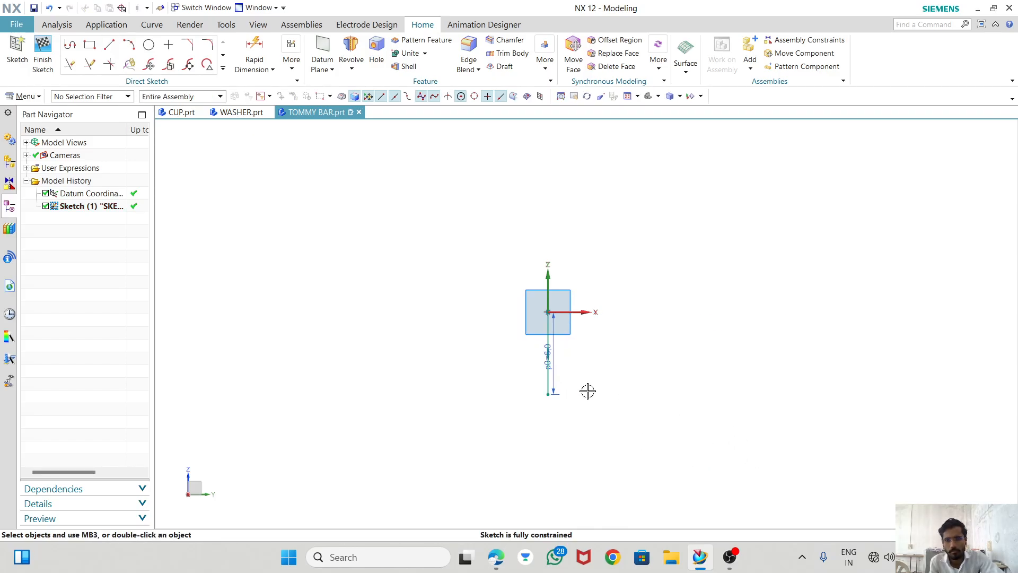
Draw a 65 mm horizontal line from the lower end of the 6 mm vertical line.
left_click(109, 44)
left_click(547, 393)
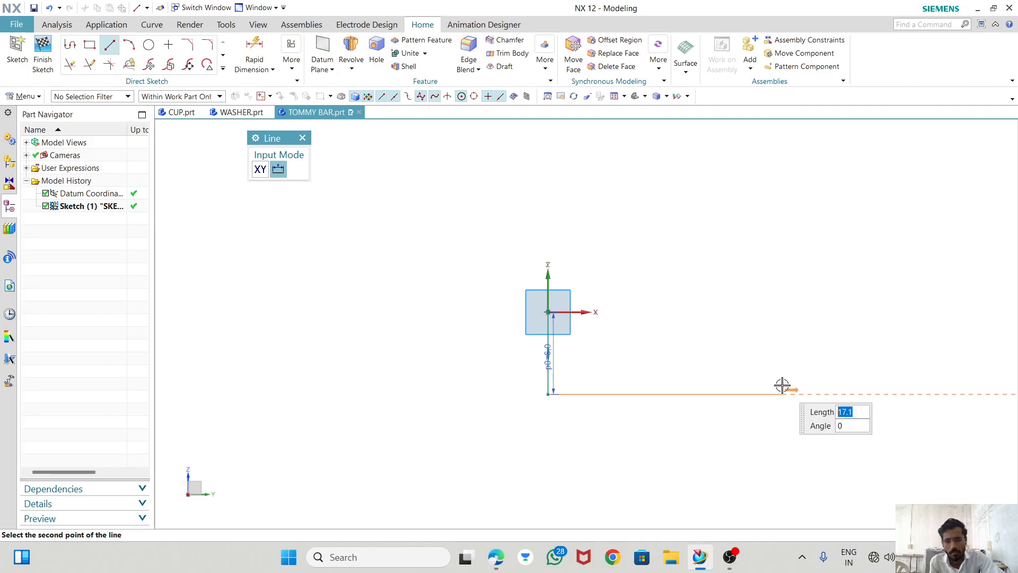
key("alt+Tab")
key("alt+Tab")
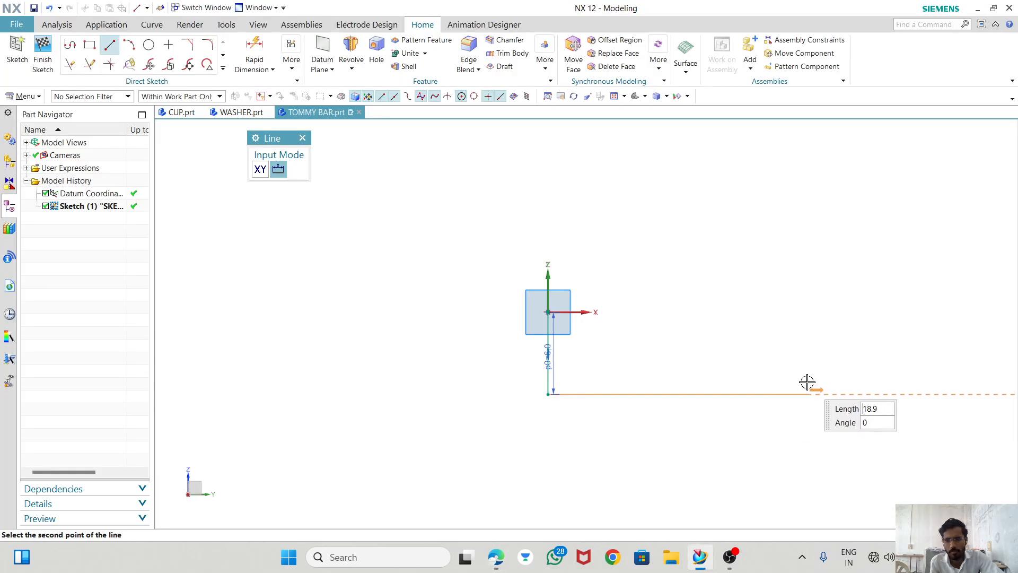
key("Return")
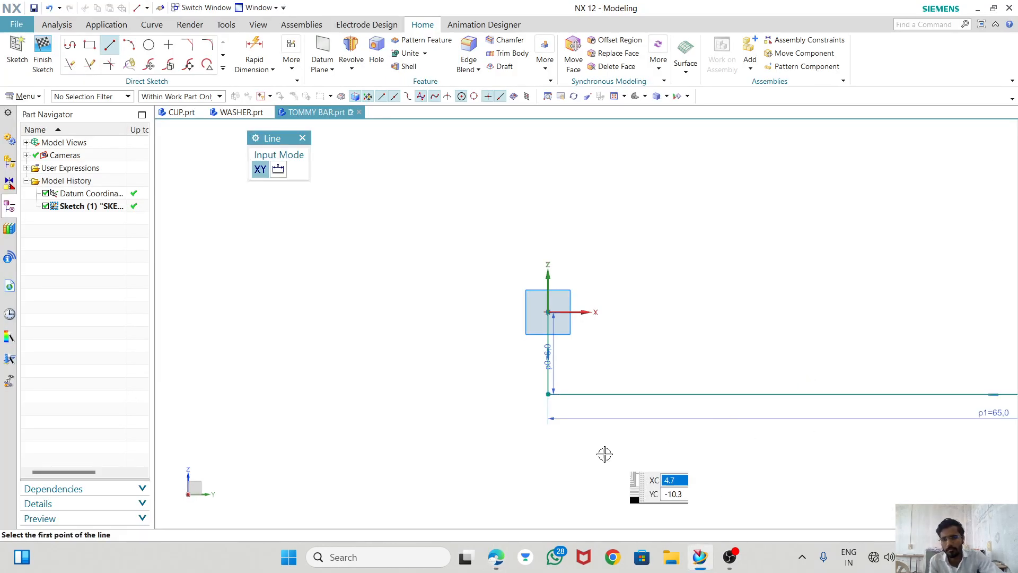
Draw a line about 10.5 mm long at 270+45 degrees from the far end of the 65 mm line, checking the angle in the PDF.
scroll(582, 450, "down", 4)
scroll(820, 431, "down", 2)
scroll(891, 436, "up", 6)
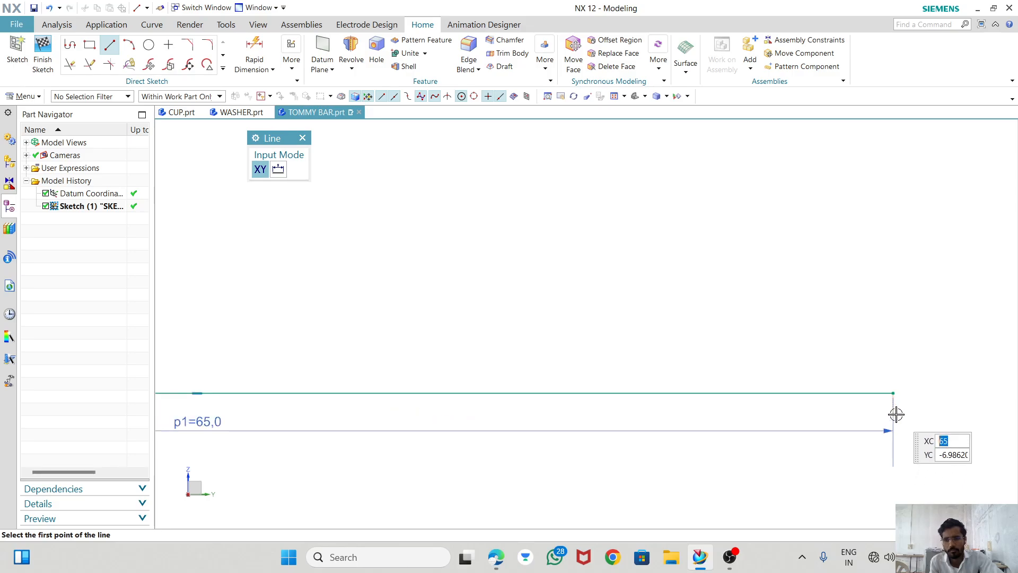
key("alt+Tab")
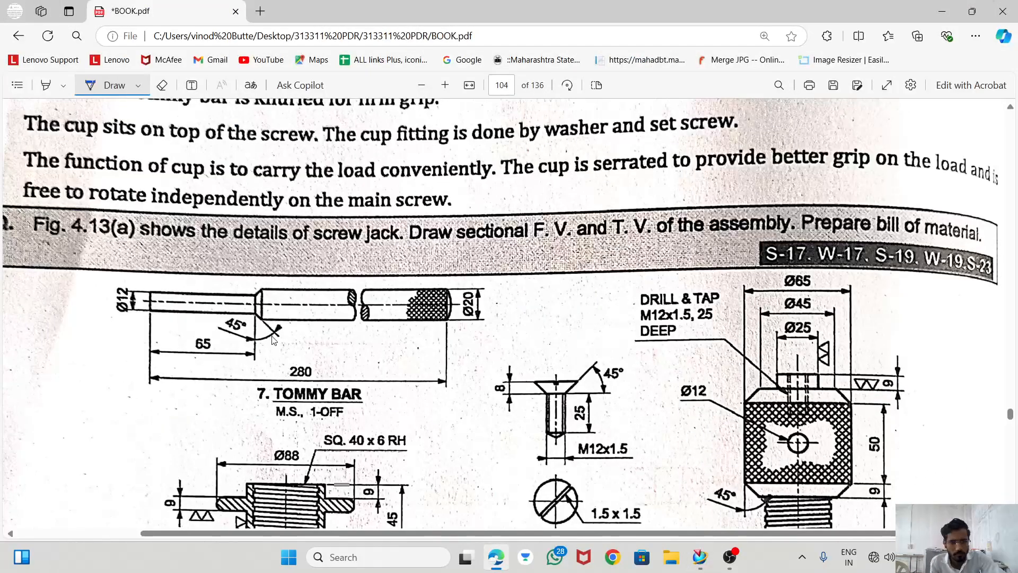
key("alt+Tab")
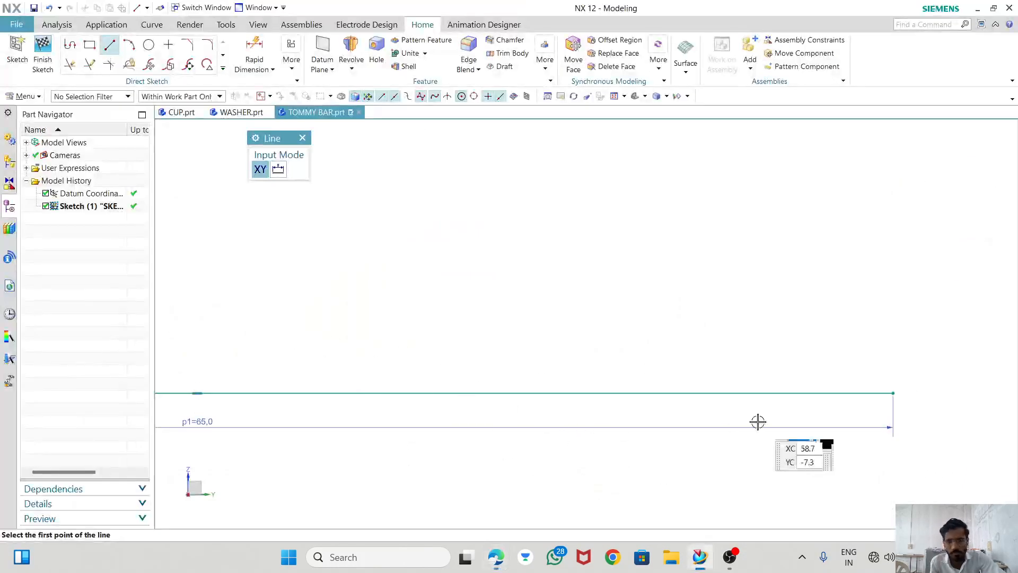
left_click(890, 391)
scroll(660, 355, "down", 4)
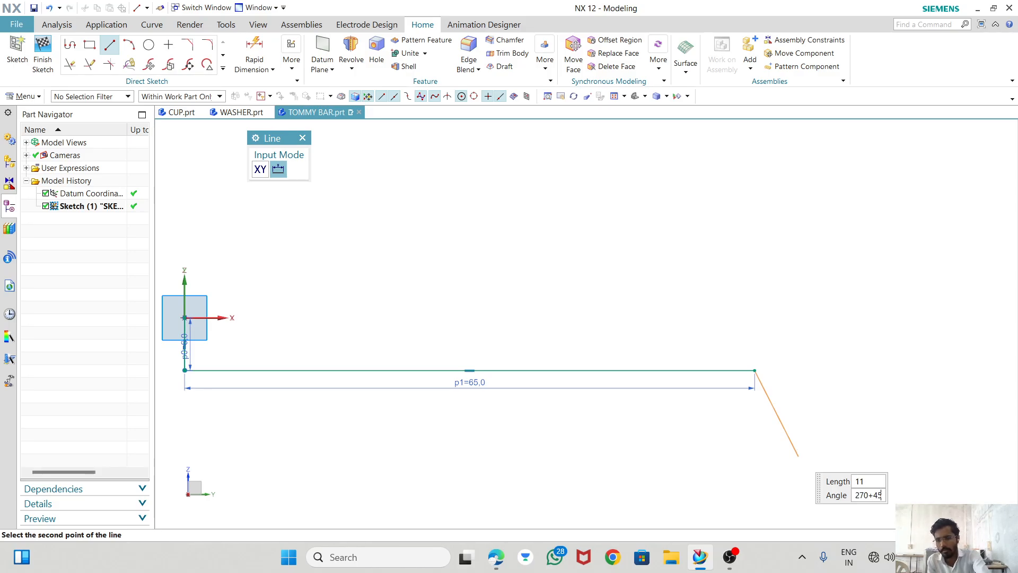
key("Return")
left_click(804, 451)
scroll(673, 443, "down", 2)
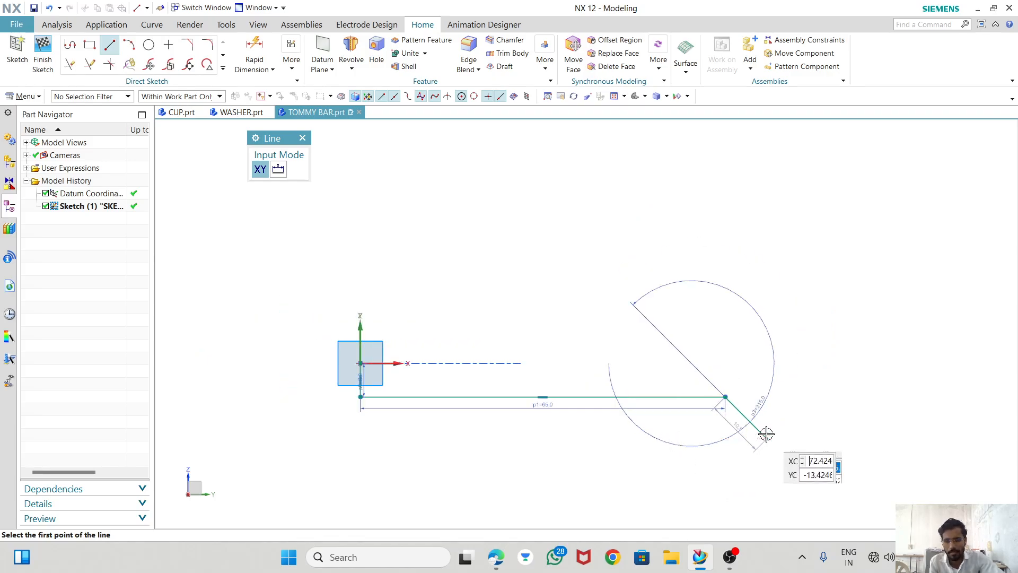
scroll(767, 434, "up", 4)
scroll(659, 408, "down", 3)
Check the tommy bar's dimensions in the PDF and draw a separate vertical line about 11.5 mm long beyond the angled line.
key("alt+Tab")
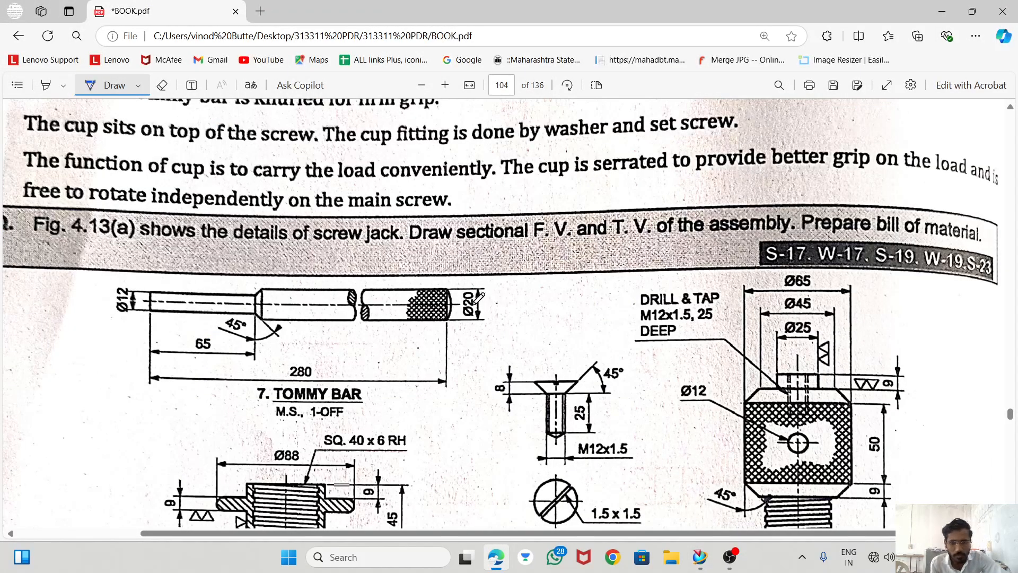
key("alt+Tab")
key("alt+Tab")
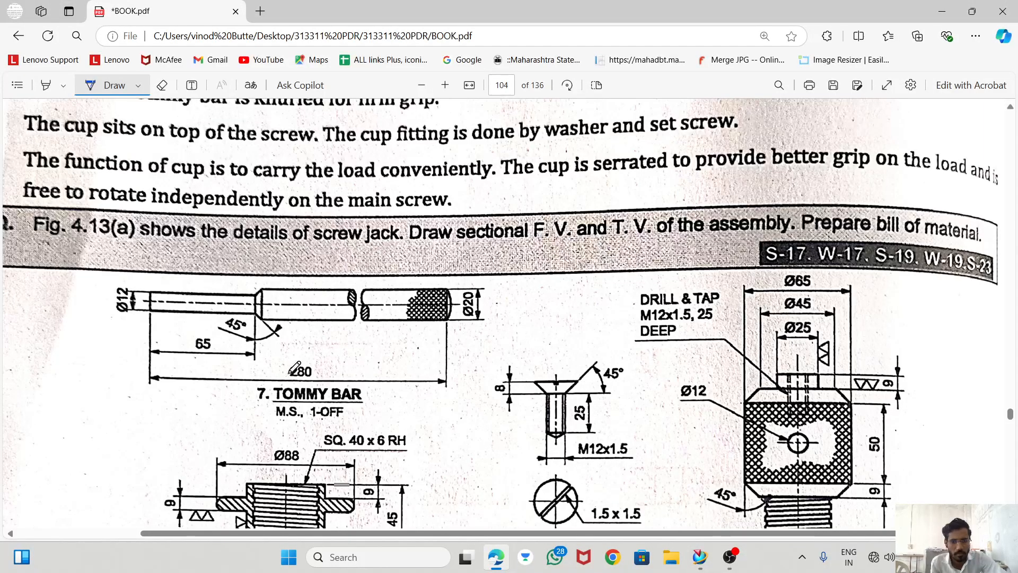
key("alt+Tab")
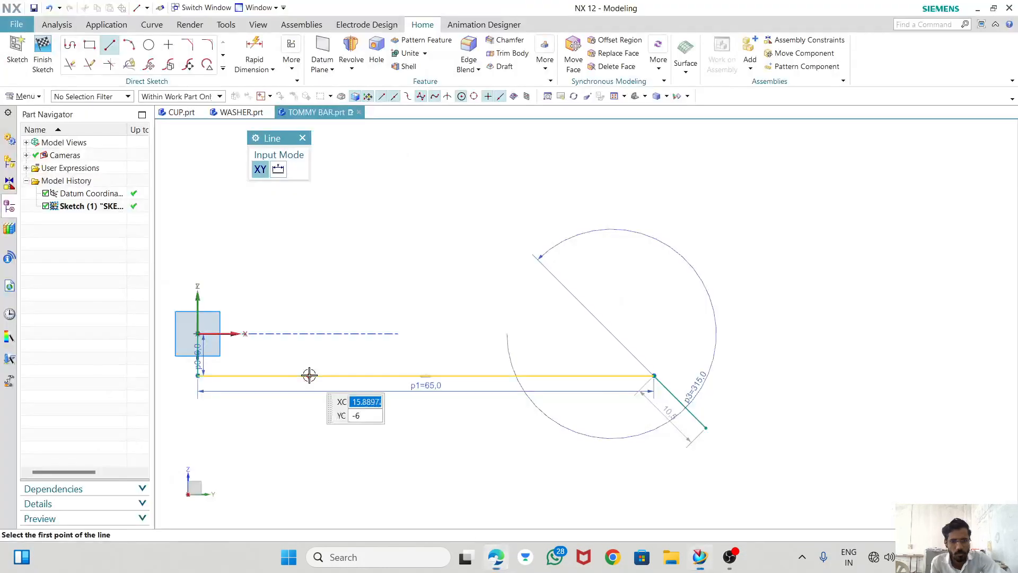
key("Escape")
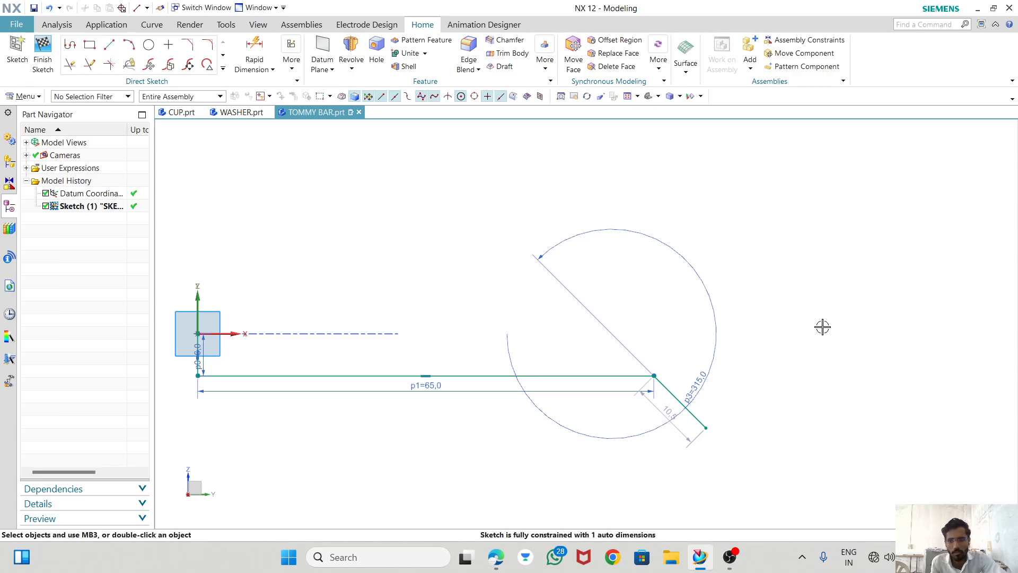
left_click(102, 44)
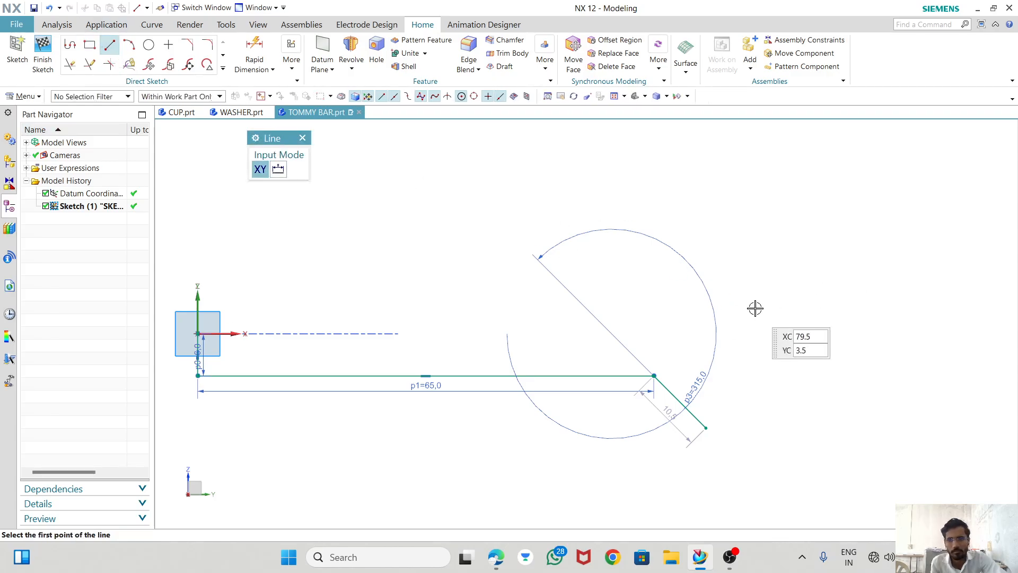
left_click(766, 298)
left_click(767, 378)
key("Escape")
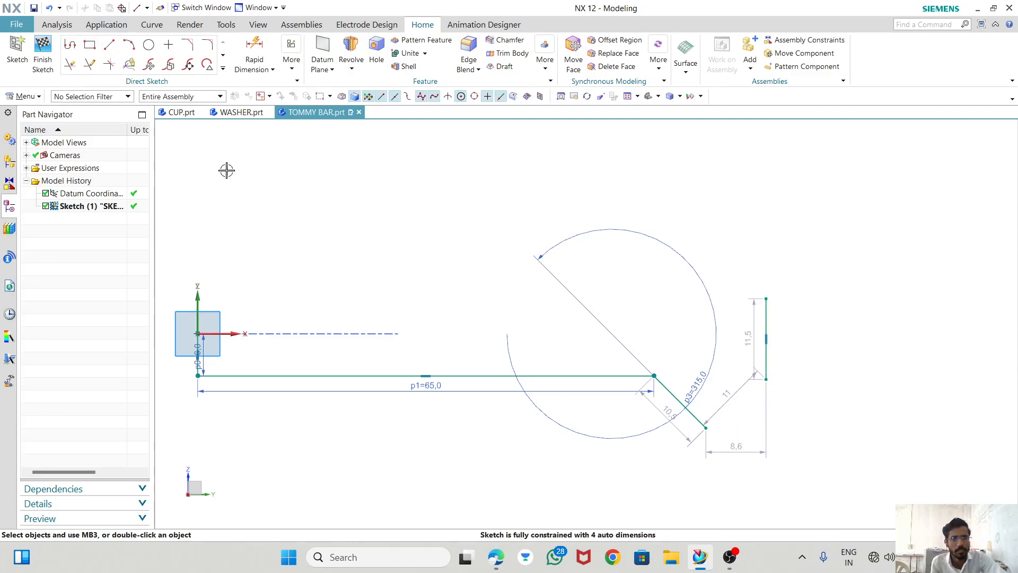
Dimension the separate vertical line's horizontal distance from the sketch's vertical axis and set it to 280 mm.
left_click(255, 54)
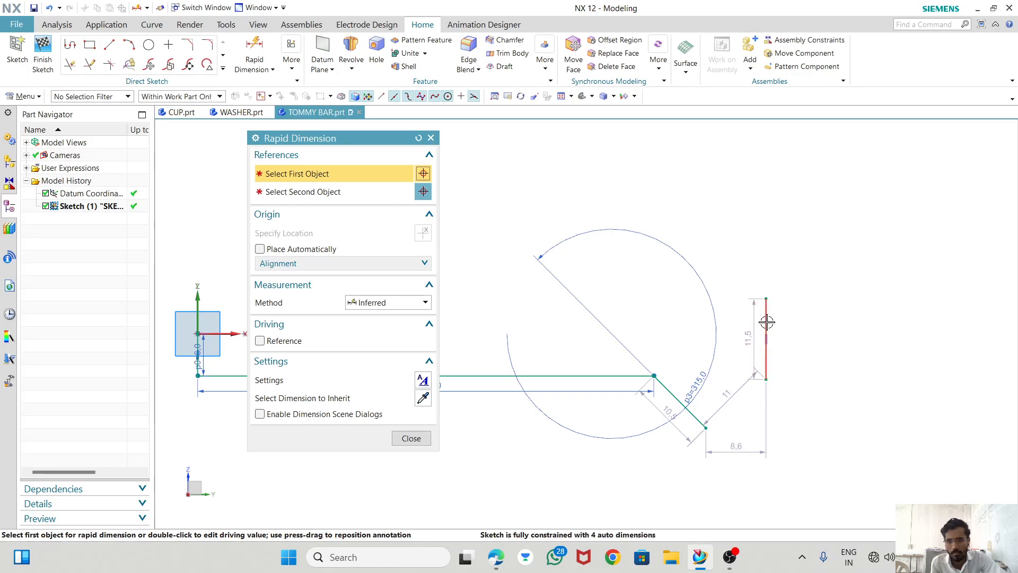
left_click(766, 322)
scroll(831, 366, "down", 1)
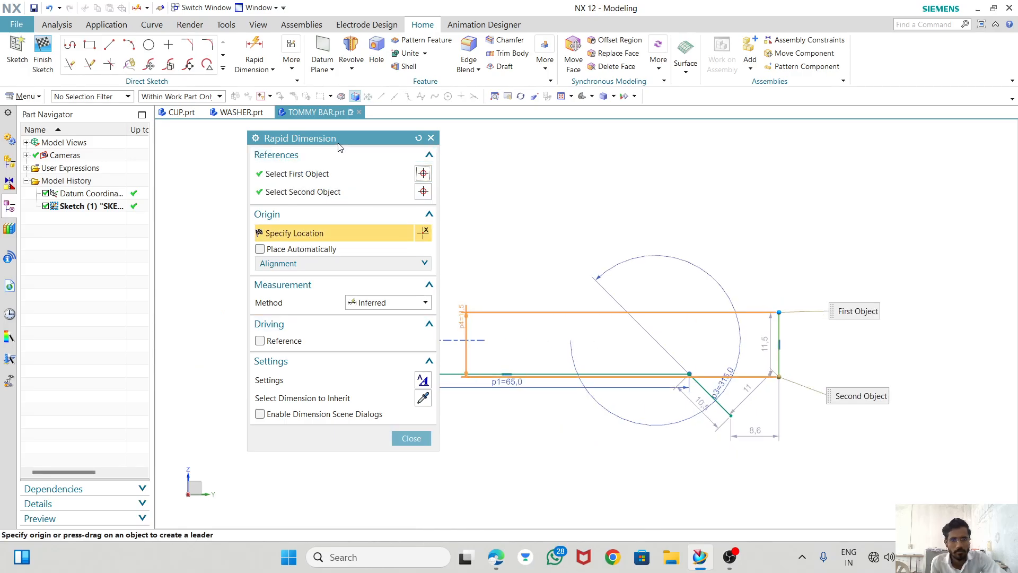
left_click_drag(338, 143, 196, 144)
left_click(322, 323)
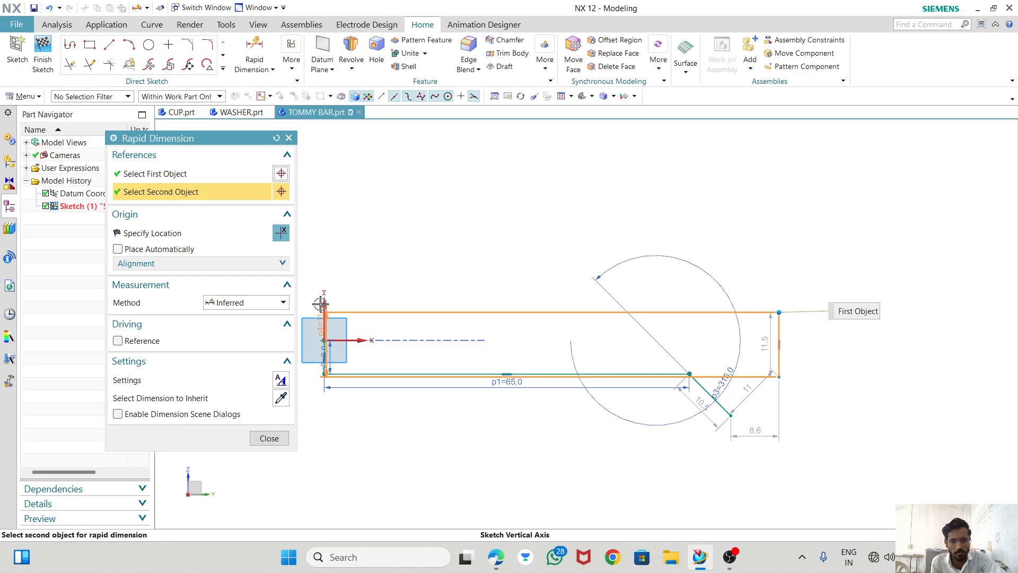
left_click(321, 304)
left_click(565, 464)
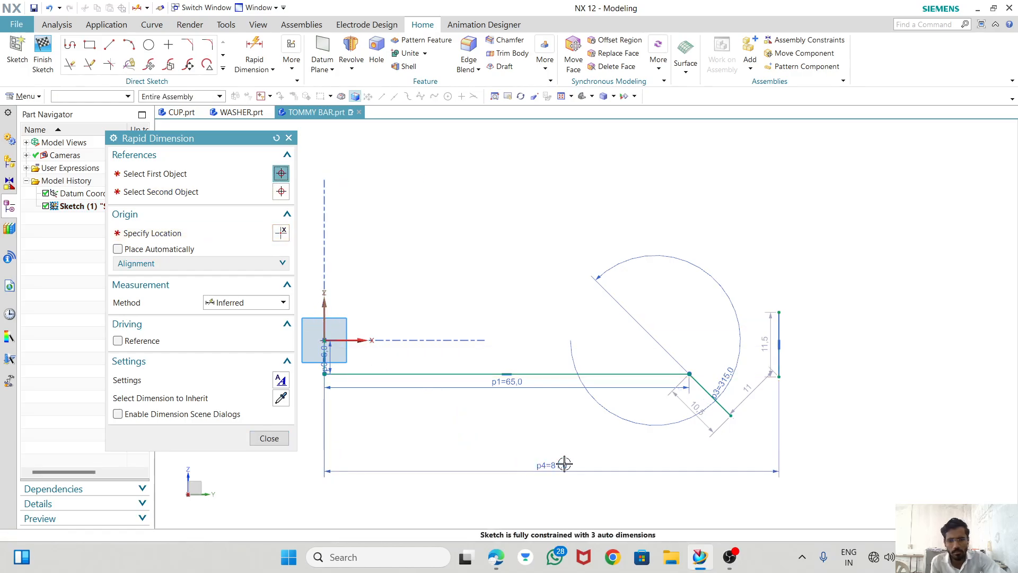
type("280")
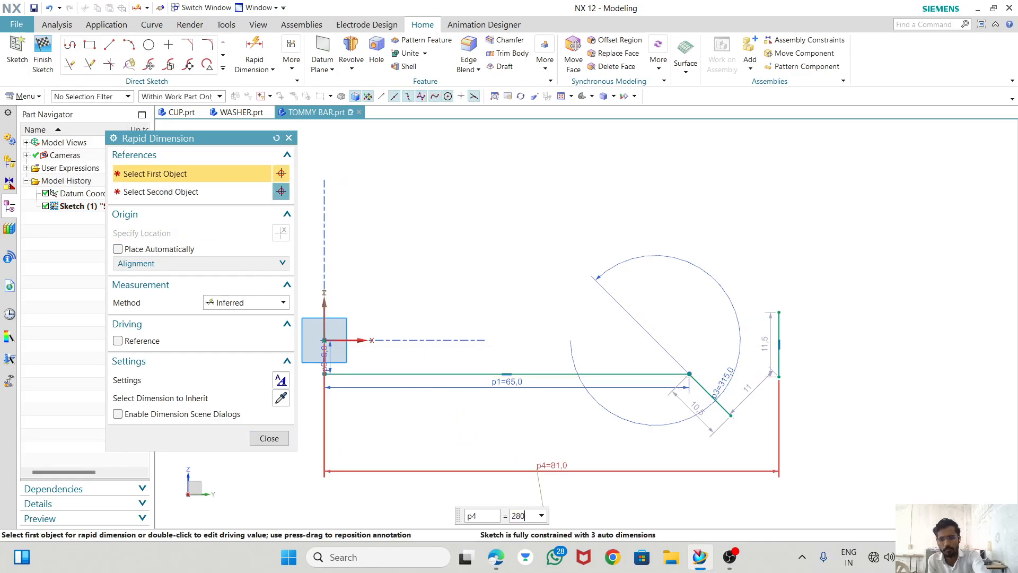
key("Return")
scroll(451, 377, "down", 5)
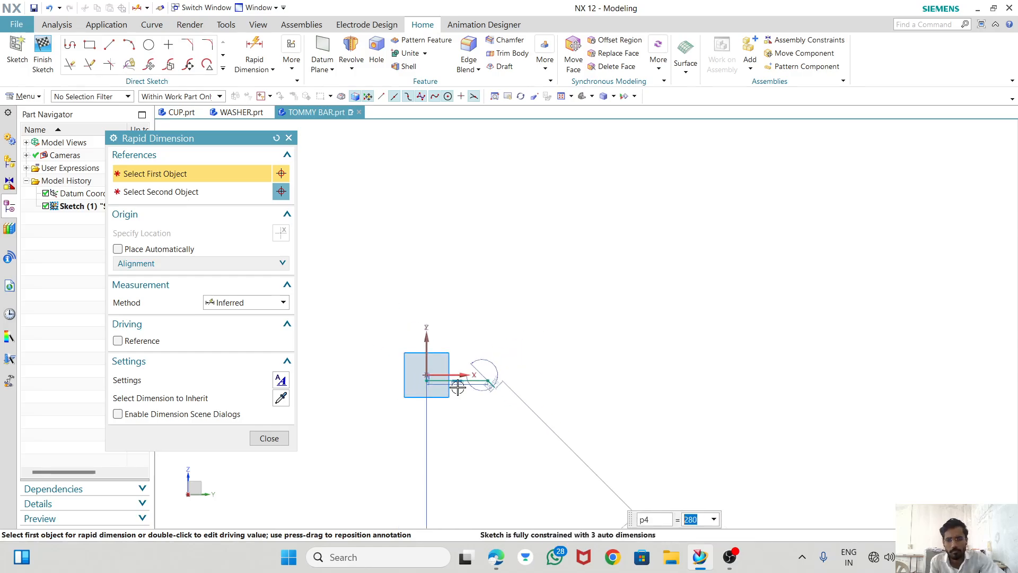
scroll(618, 480, "up", 5)
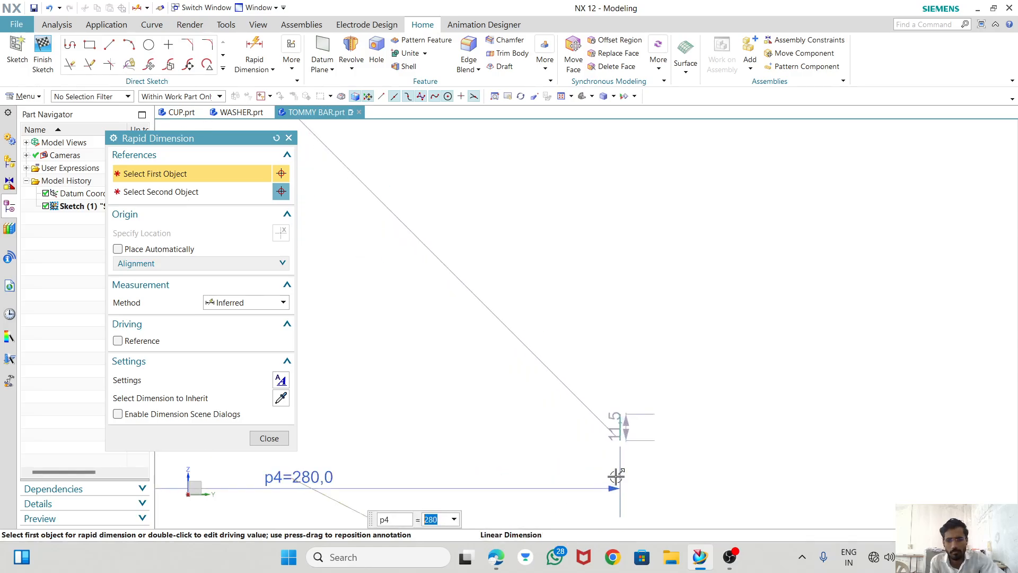
key("Escape")
Constrain the midpoint of the far vertical line to lie on the sketch's horizontal axis.
scroll(637, 435, "up", 3)
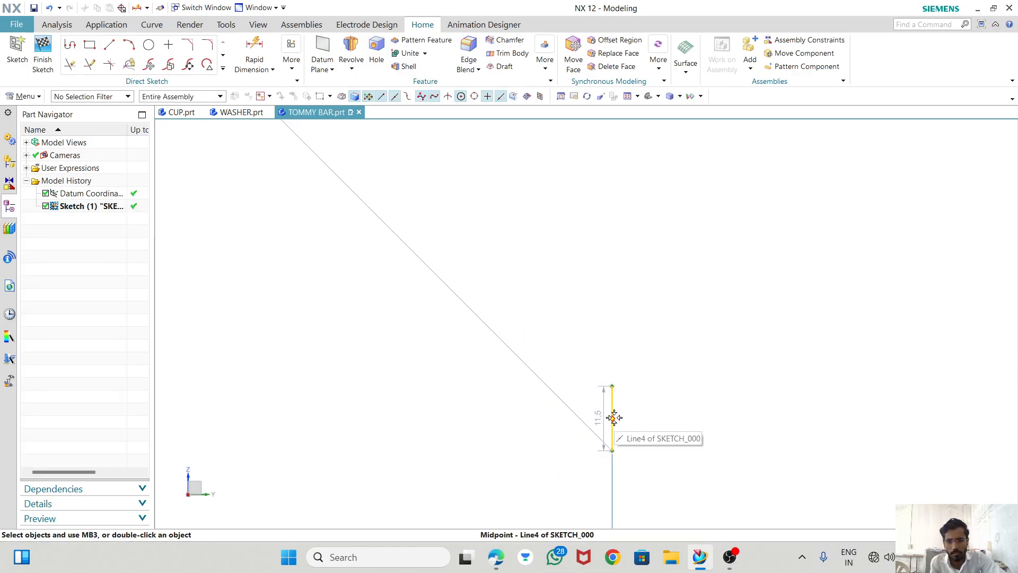
scroll(566, 366, "down", 1)
scroll(373, 239, "down", 3)
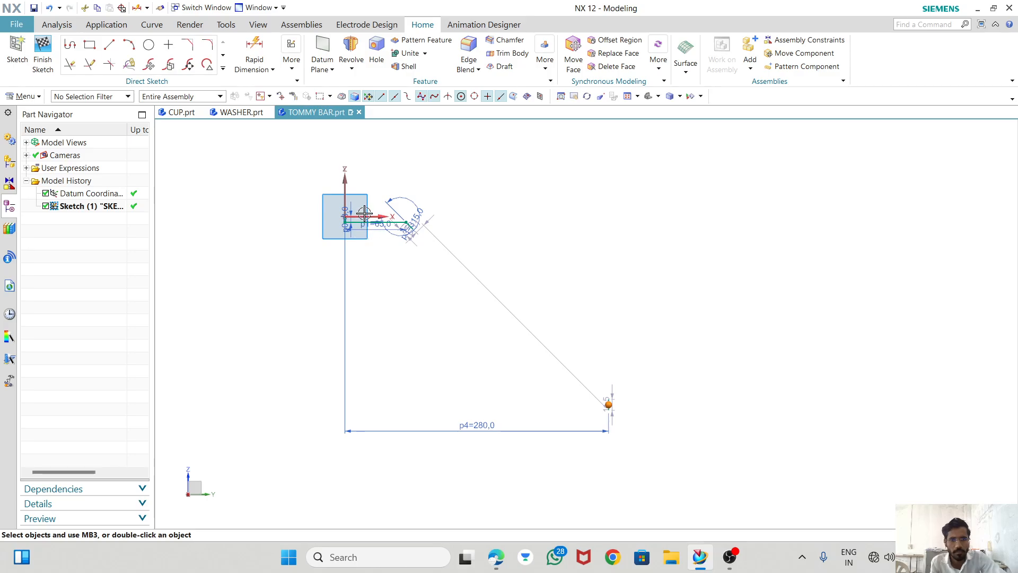
left_click(371, 217)
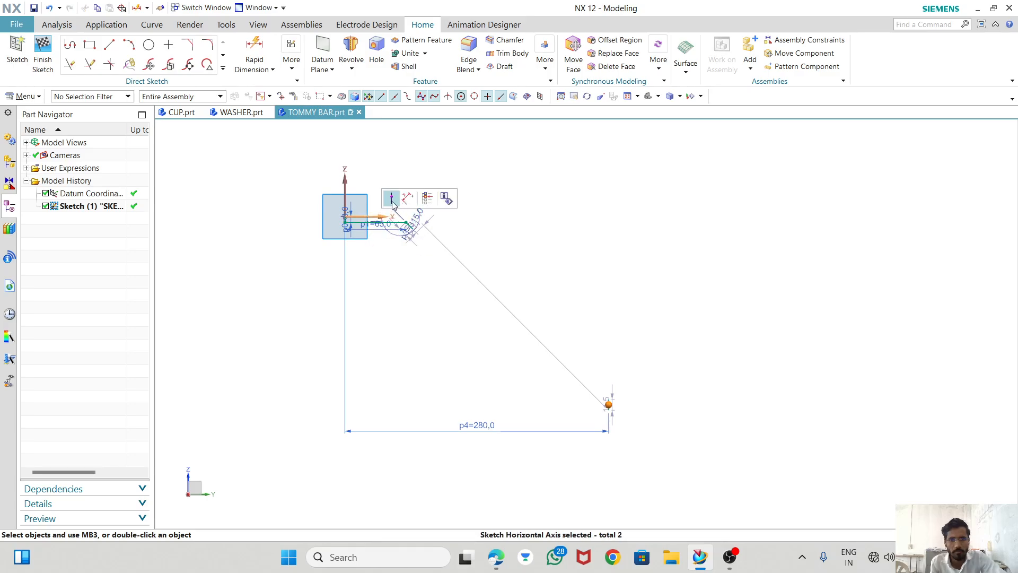
left_click(392, 205)
scroll(504, 356, "down", 2)
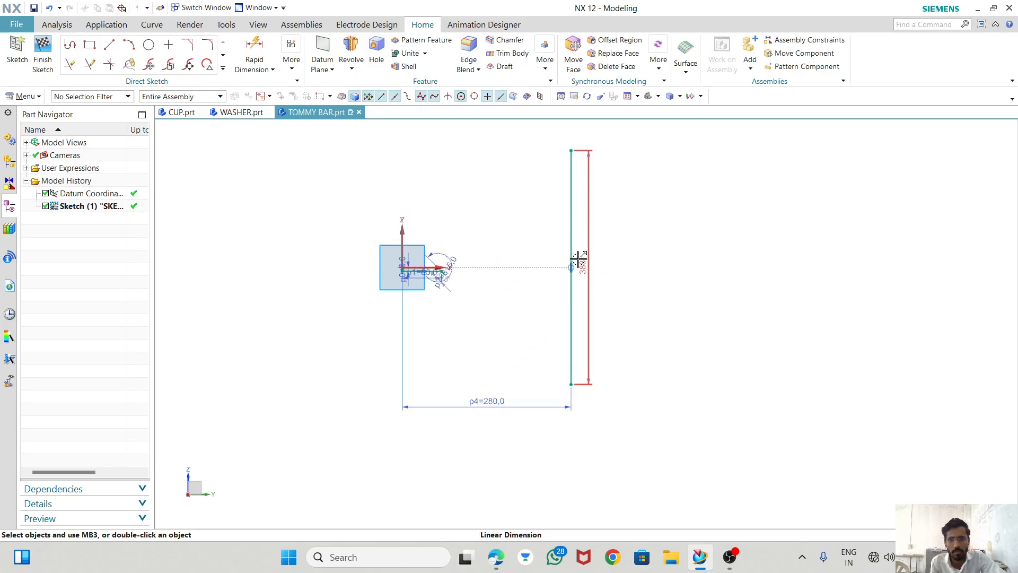
Set the length of the far vertical line to 20 mm.
double_click(585, 264)
type("20")
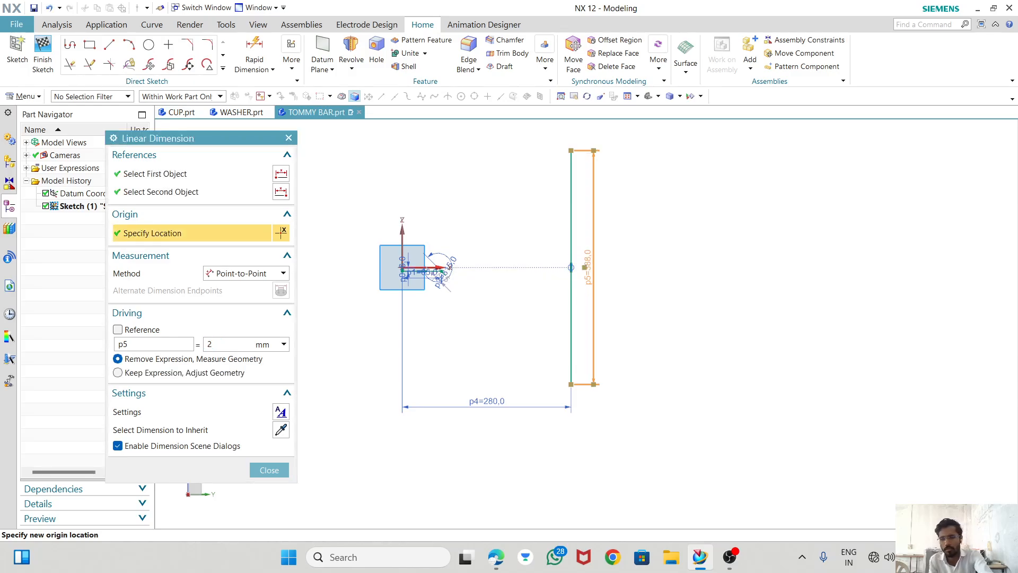
key("Return")
scroll(505, 277, "up", 3)
scroll(673, 391, "down", 2)
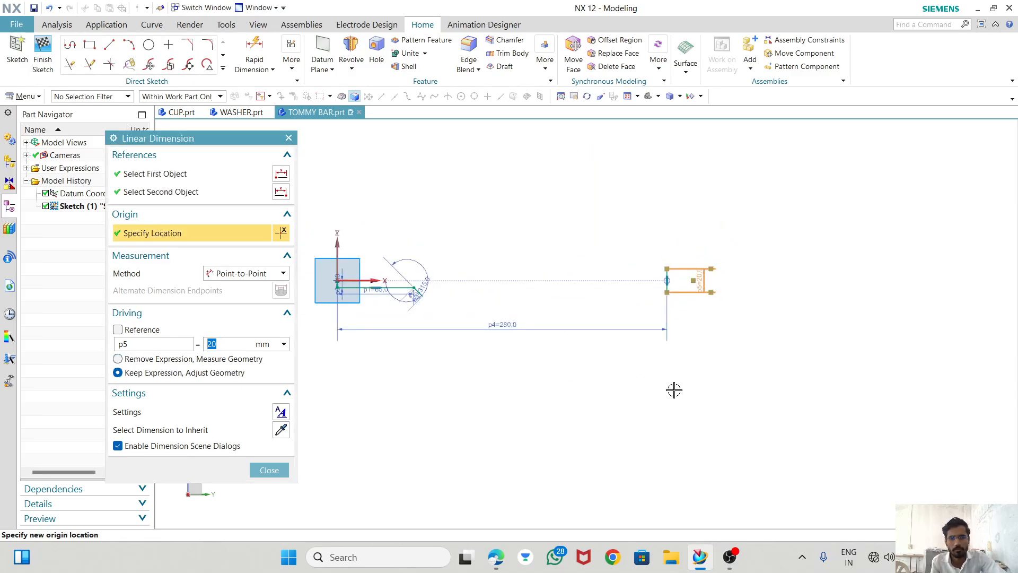
scroll(592, 272, "up", 2)
scroll(650, 302, "down", 2)
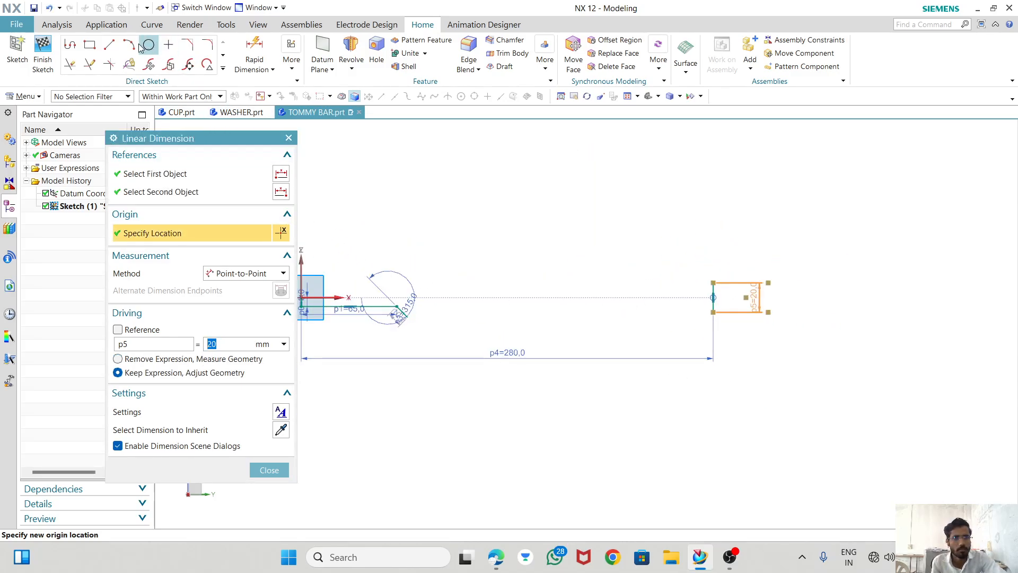
Draw a horizontal line about 229 mm long from the lower end of the 20 mm vertical line back past the angled line.
key("l")
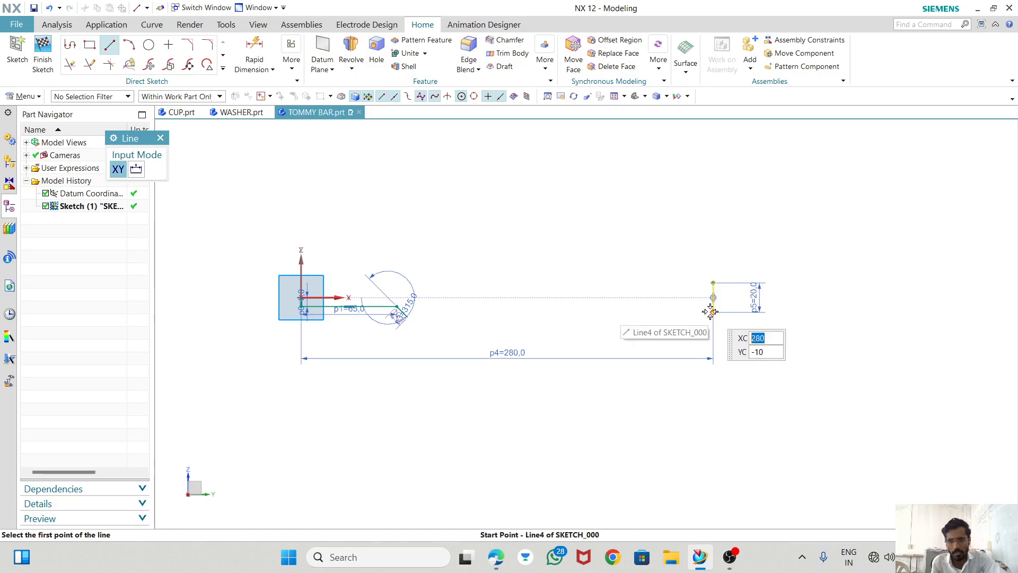
left_click(714, 312)
scroll(413, 300, "up", 3)
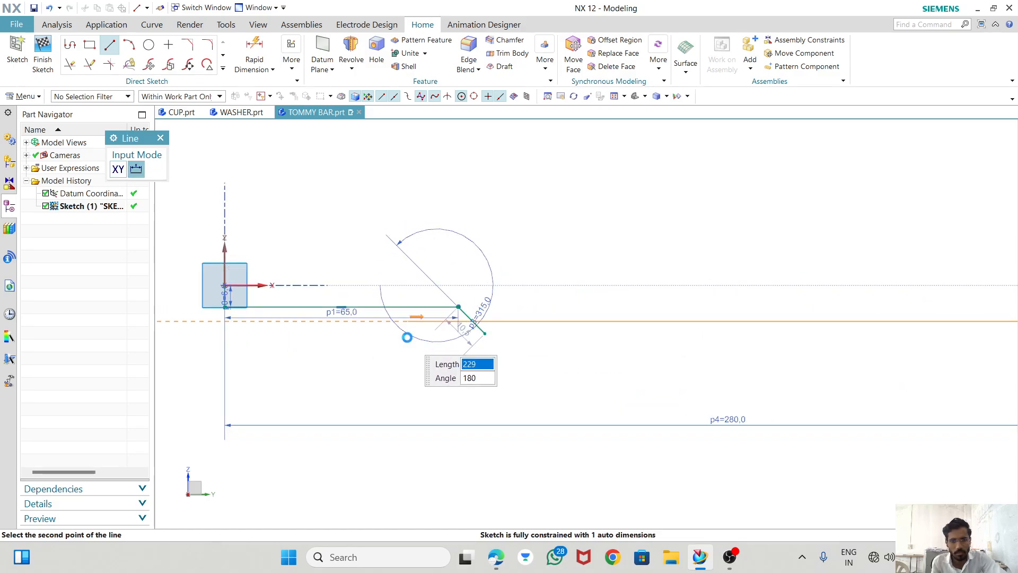
left_click(407, 337)
key("Escape")
scroll(466, 337, "up", 4)
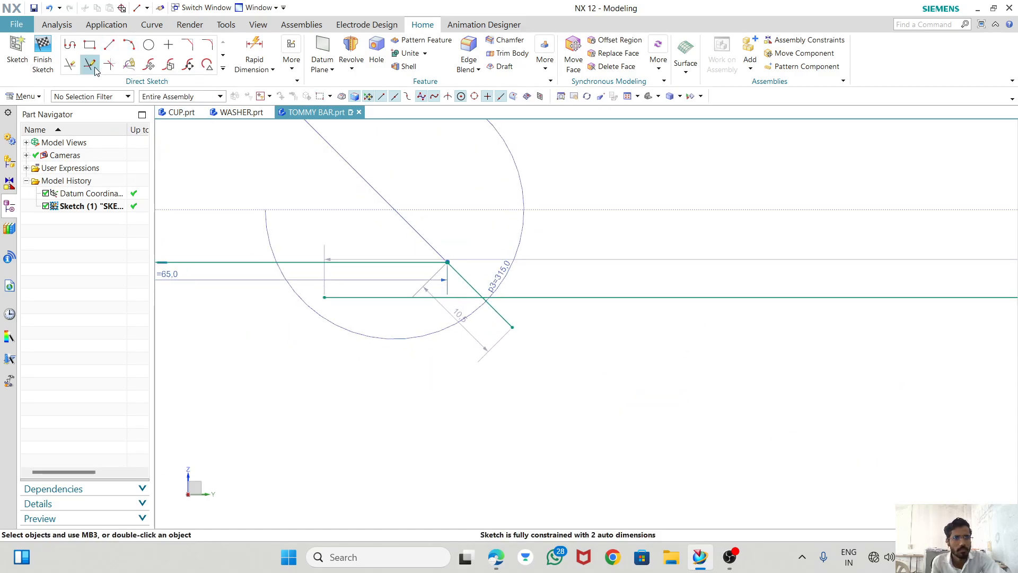
Trim the overhanging ends of the long horizontal line and the angled line where they cross.
left_click(71, 64)
left_click_drag(413, 291, 421, 324)
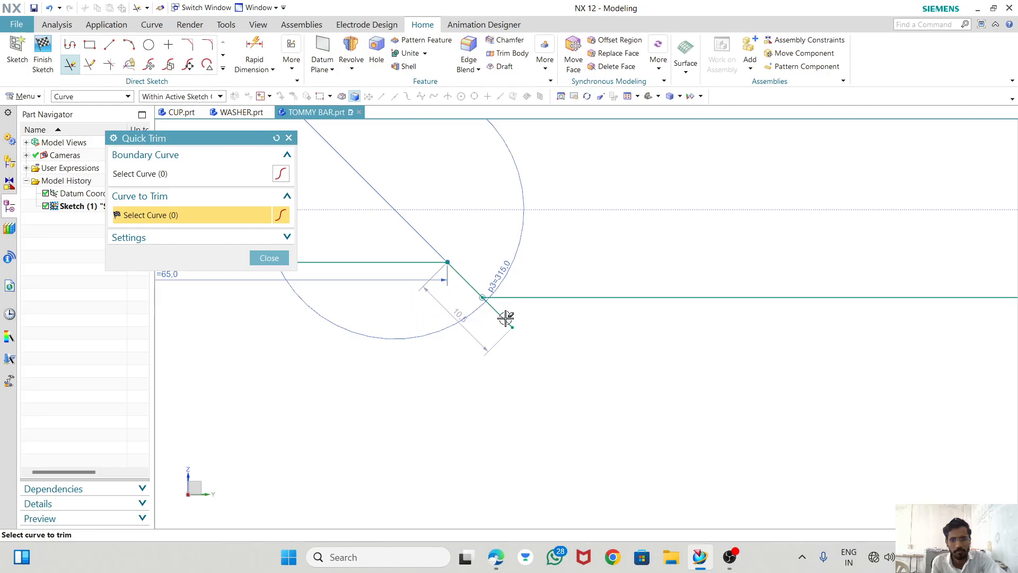
left_click_drag(495, 319, 528, 312)
key("Escape")
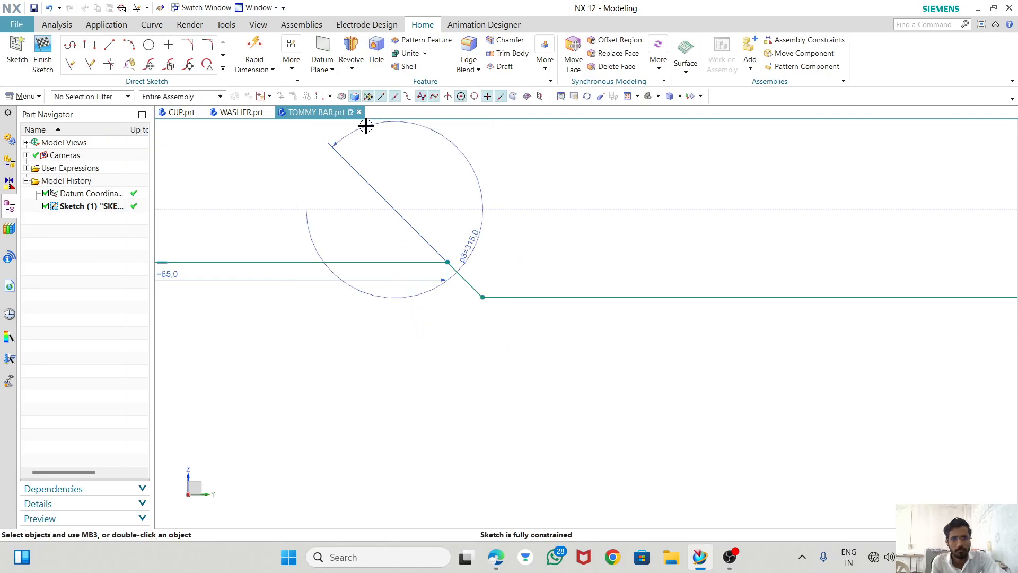
Reposition the 315-degree angle, 65 mm and 280 mm dimensions closer to the profile.
left_click_drag(494, 197, 382, 211)
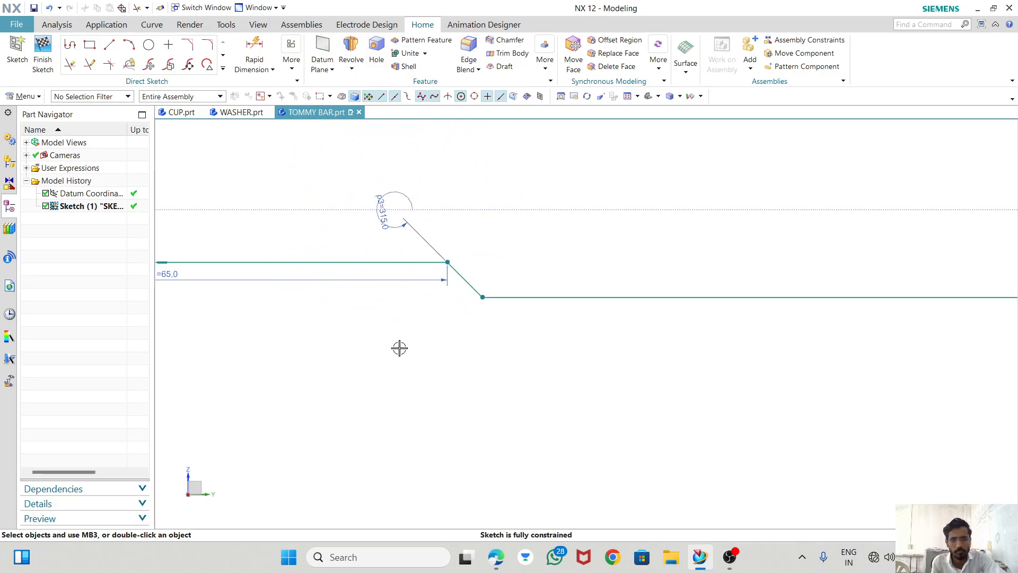
left_click_drag(327, 277, 329, 296)
scroll(325, 289, "up", 3)
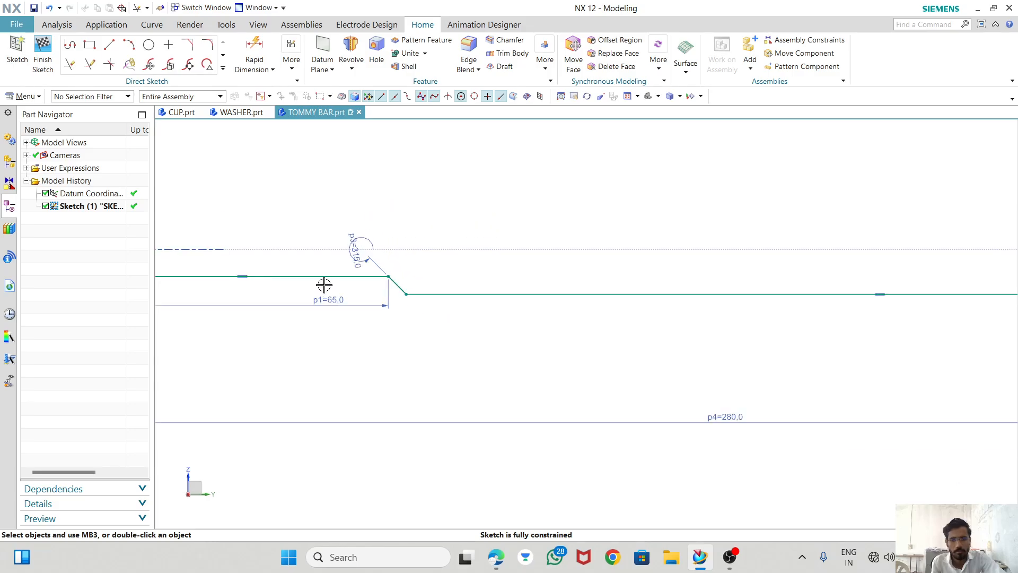
left_click_drag(750, 415, 464, 343)
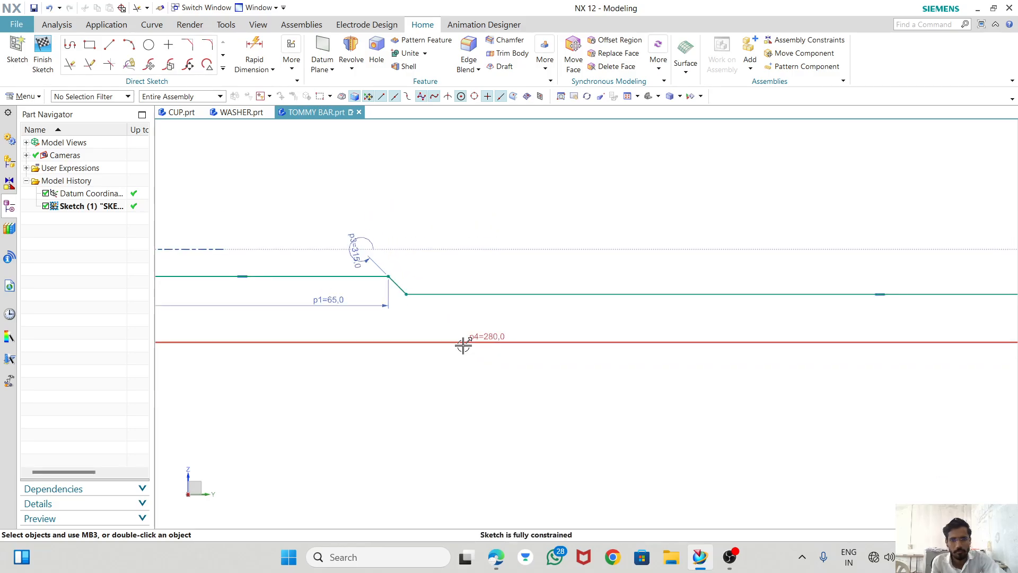
Compare the sketch with the tommy bar drawing in the PDF, examining the shape of its knurled end.
key("alt+Tab")
key("alt+Tab")
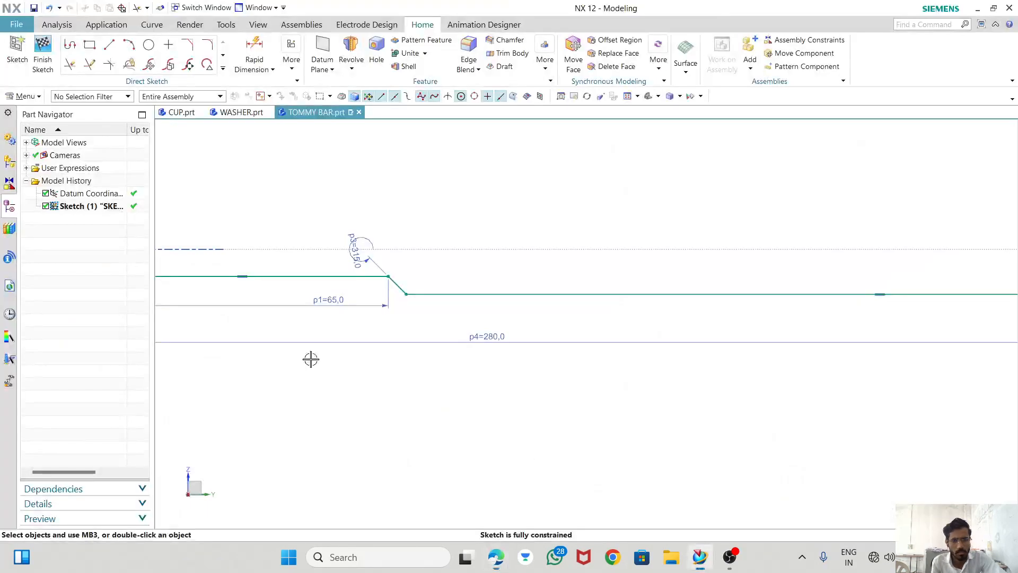
scroll(456, 368, "up", 4)
scroll(896, 323, "down", 3)
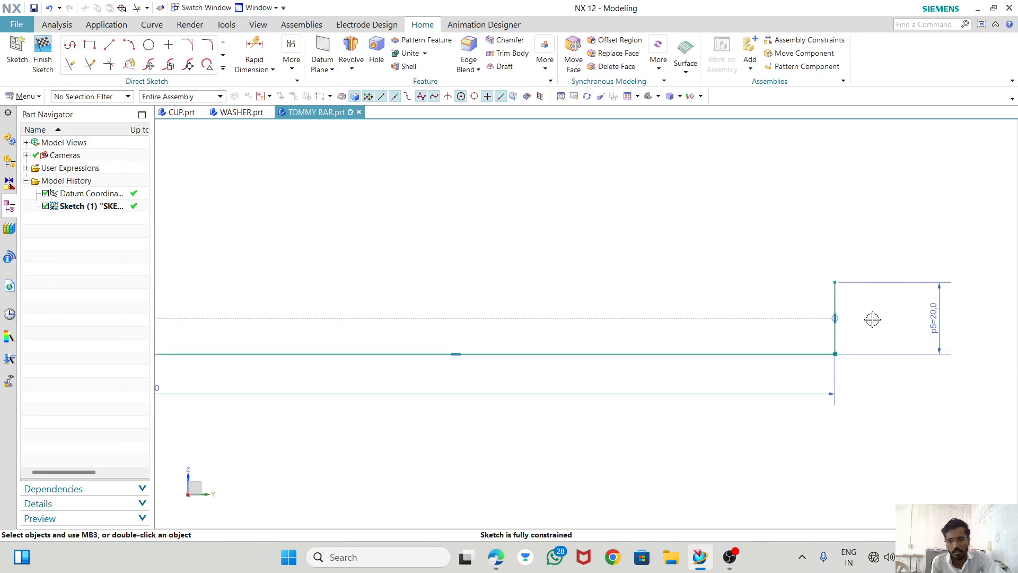
scroll(880, 366, "up", 2)
key("alt+Tab")
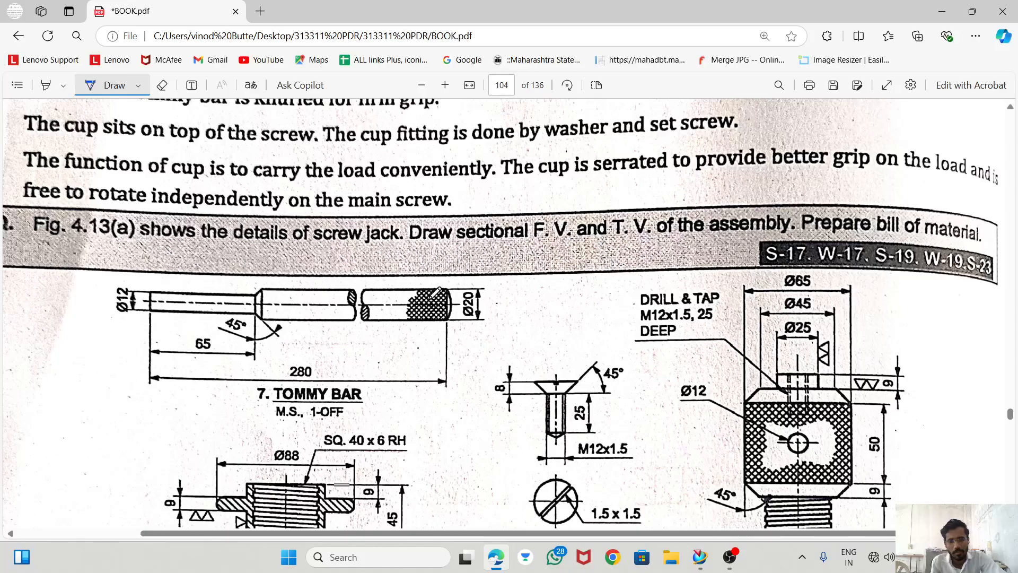
key("alt+Tab")
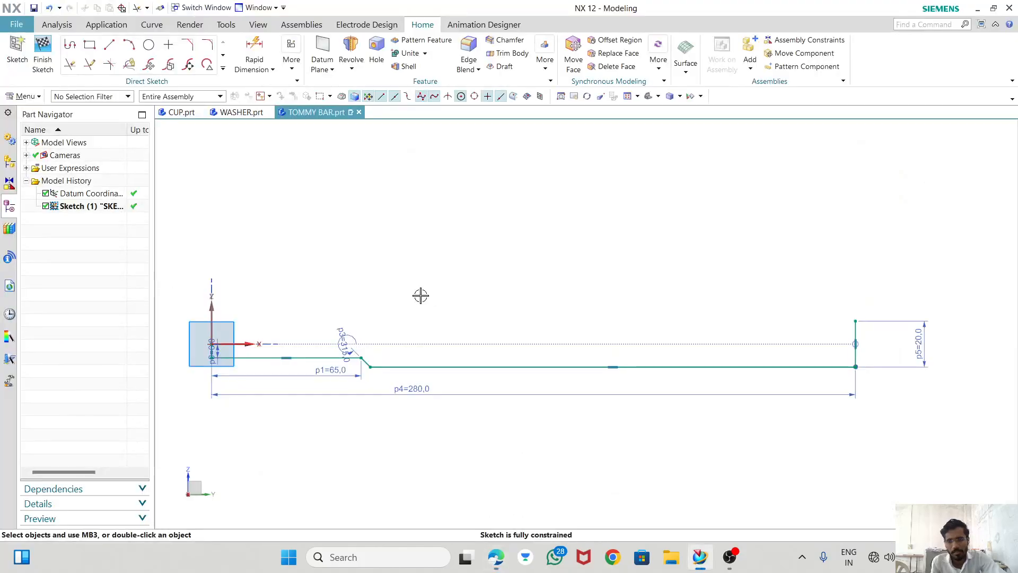
Draw an outward-bulging arc of about 14.3 mm radius between the lower and upper ends of the 20 mm vertical line.
left_click(128, 48)
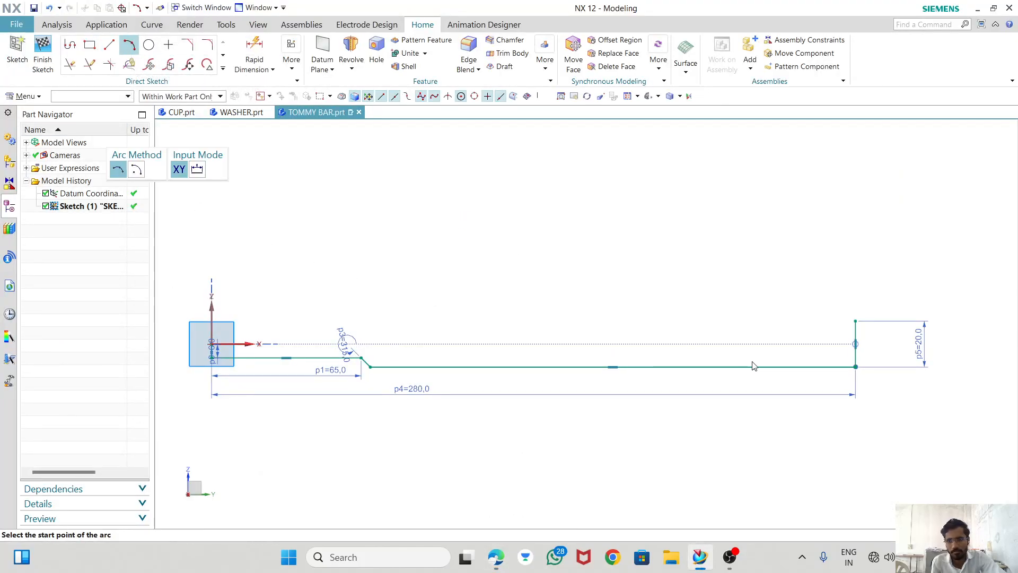
left_click(856, 366)
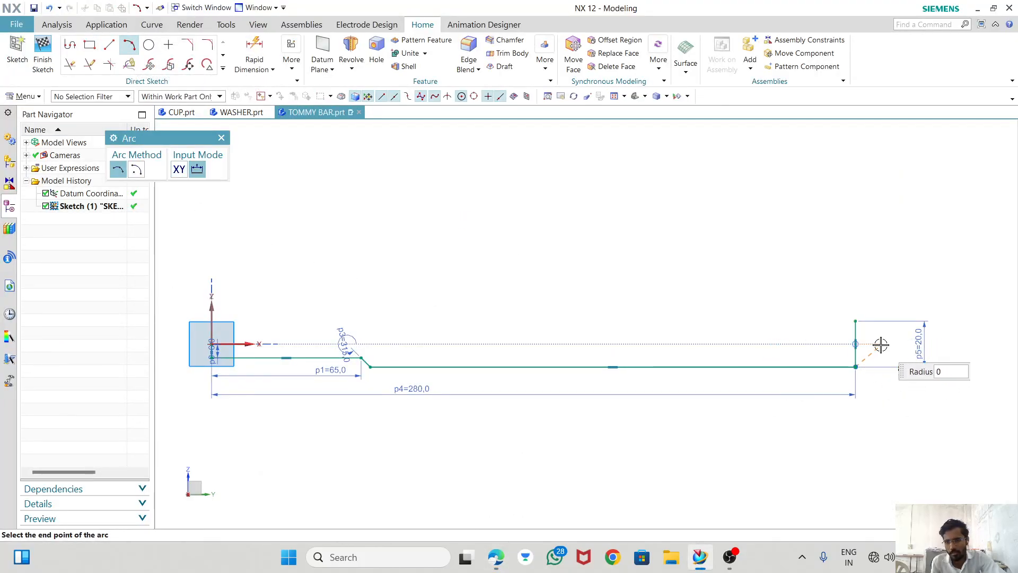
left_click(856, 321)
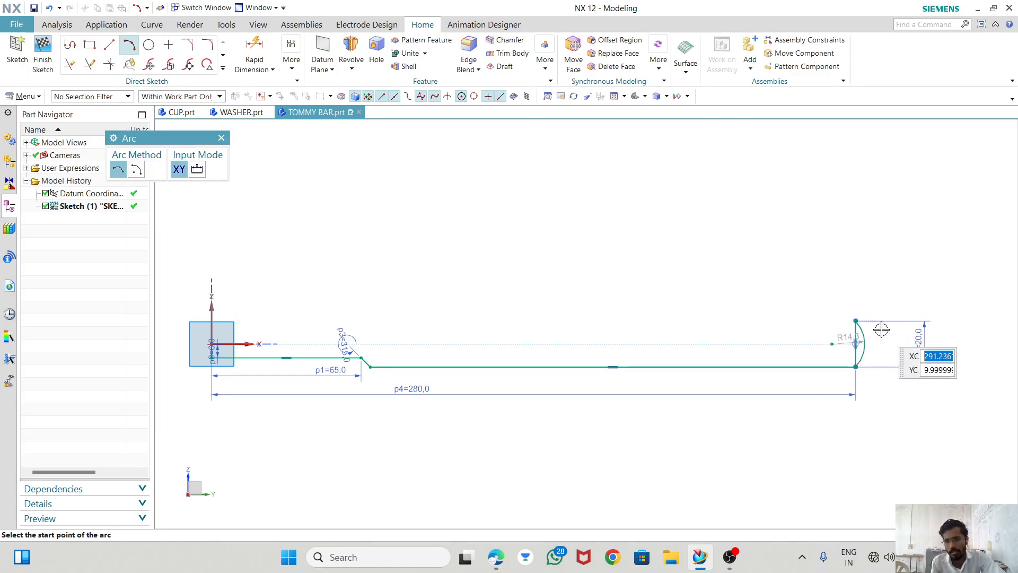
key("Escape")
Set the end arc's radius to 15 mm.
scroll(831, 350, "up", 4)
double_click(800, 351)
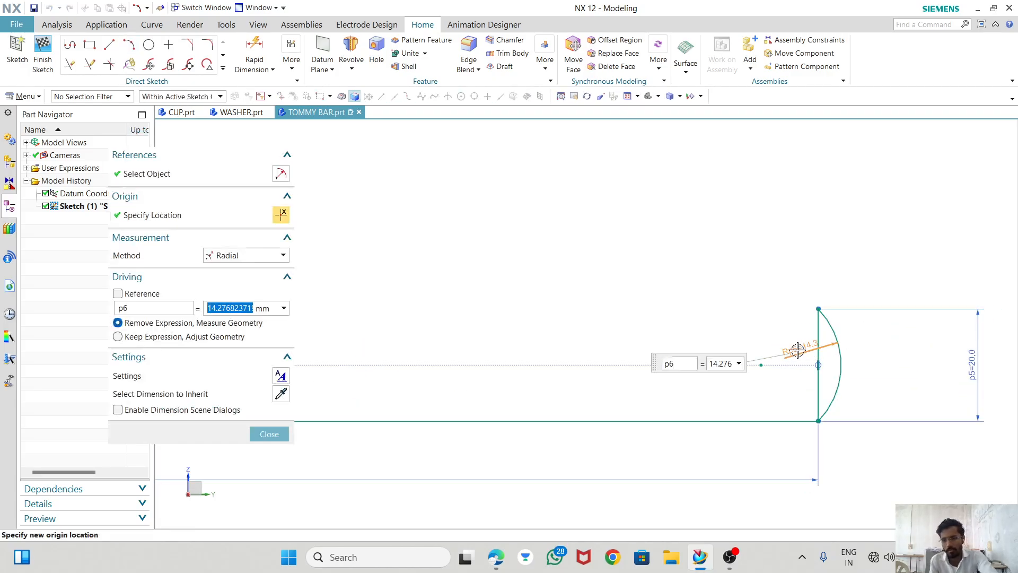
type("15")
key("Return")
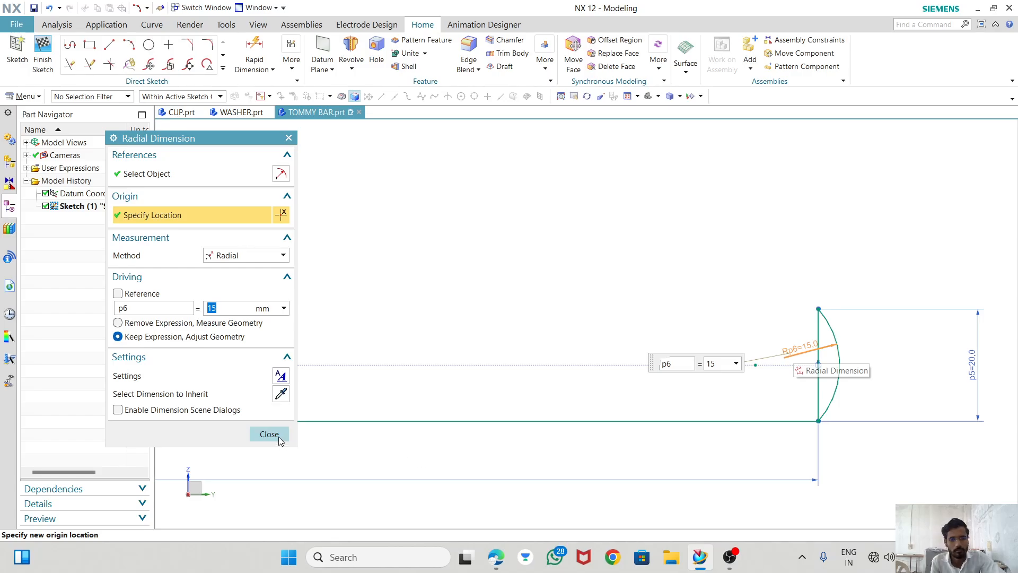
left_click(279, 439)
Draw a 295 mm horizontal line from the sketch origin along the bar's centre axis, extending past the end arc.
scroll(818, 364, "down", 5)
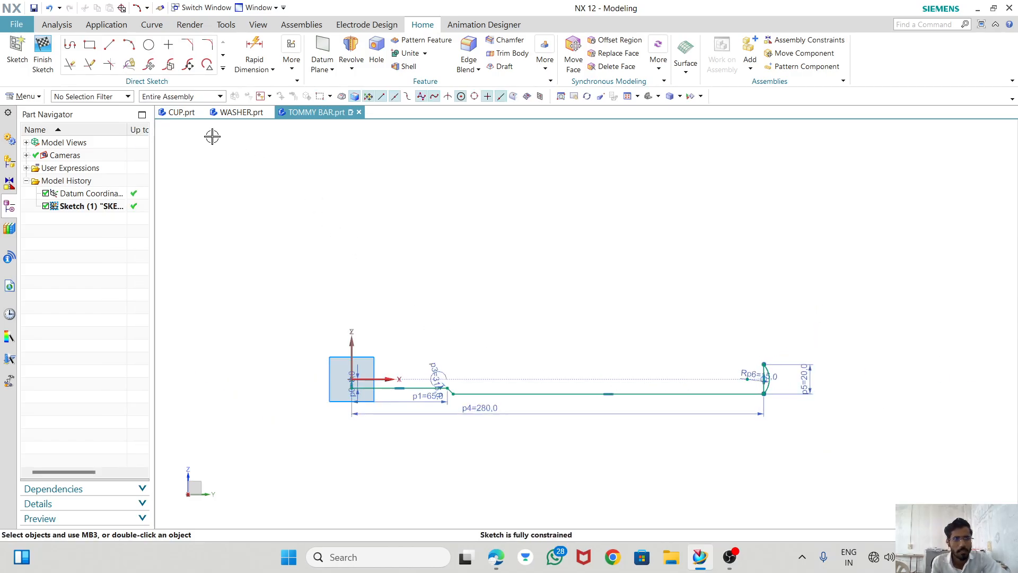
left_click(109, 45)
scroll(330, 371, "up", 3)
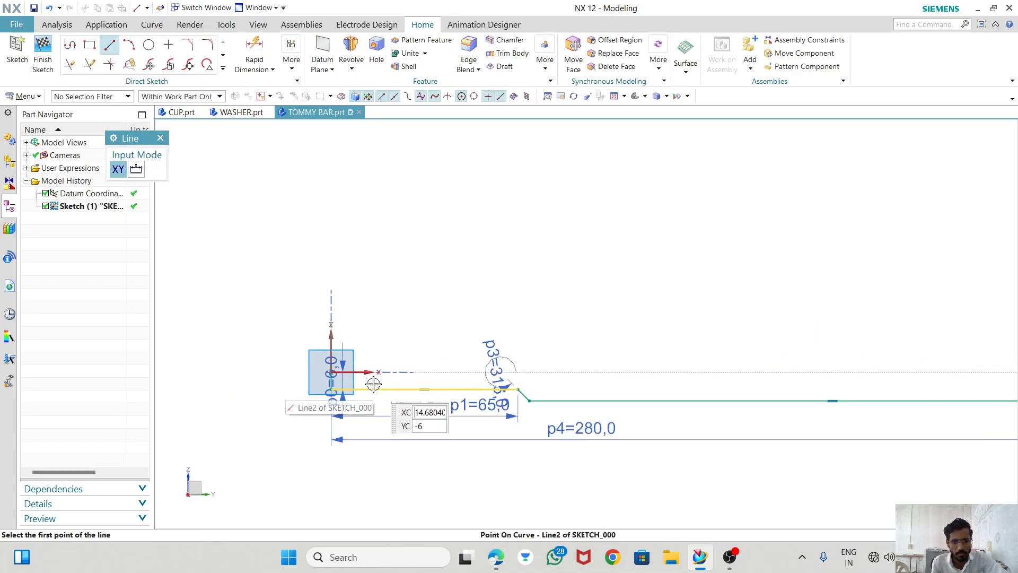
left_click(330, 370)
scroll(318, 371, "down", 2)
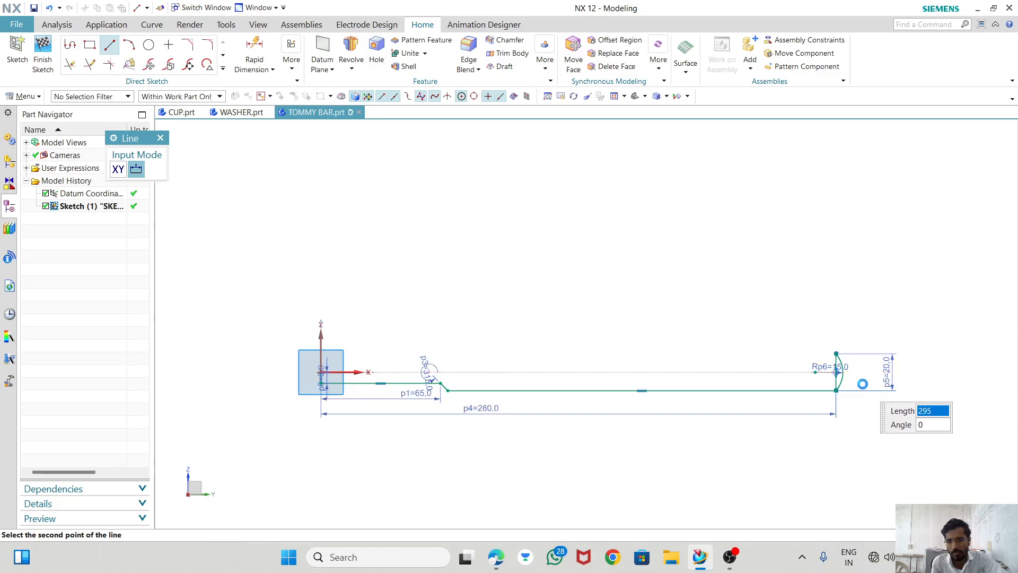
left_click(863, 372)
Trim the end arc's upper half, the 20 mm vertical line and the centre line's overhang past the arc, and finish the sketch.
left_click(70, 64)
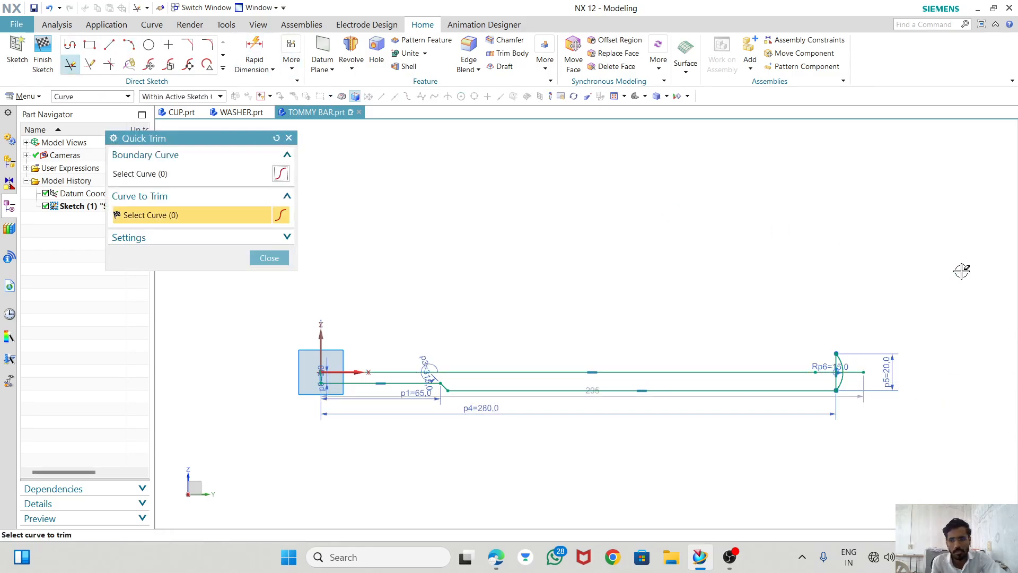
scroll(901, 345, "up", 4)
scroll(859, 403, "down", 1)
left_click_drag(702, 413, 598, 441)
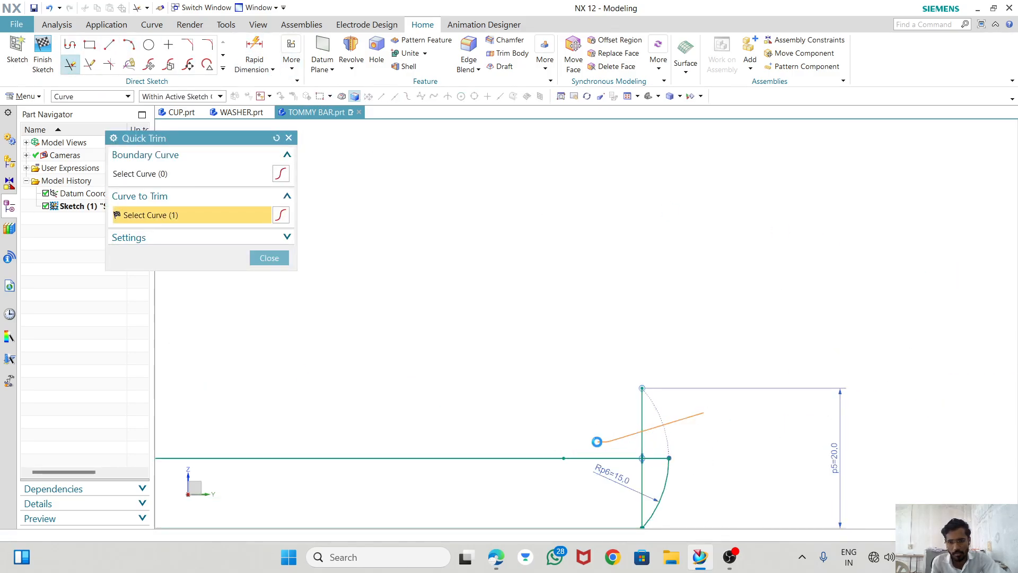
left_click_drag(617, 479, 621, 477)
scroll(875, 403, "down", 3)
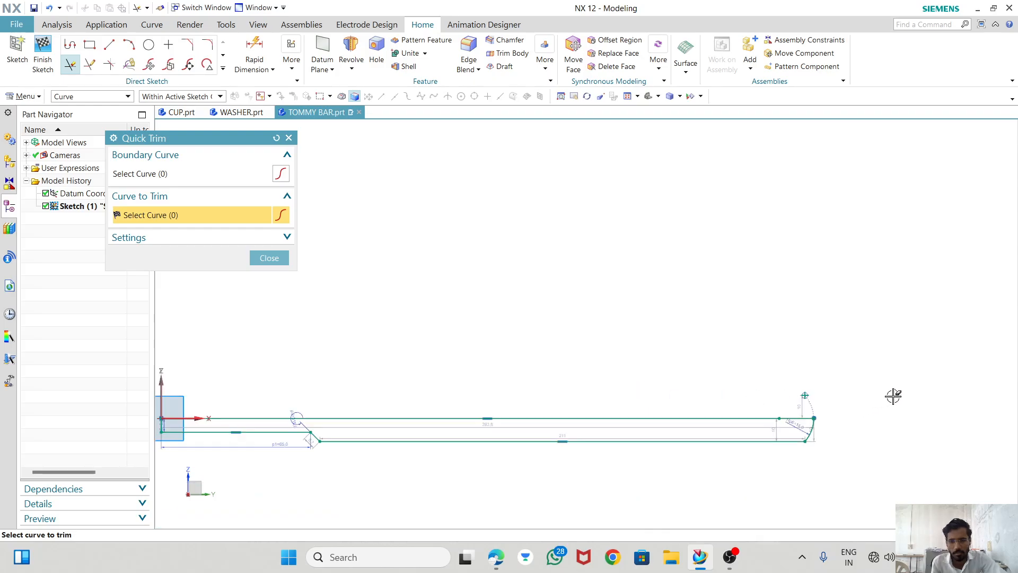
scroll(238, 422, "up", 5)
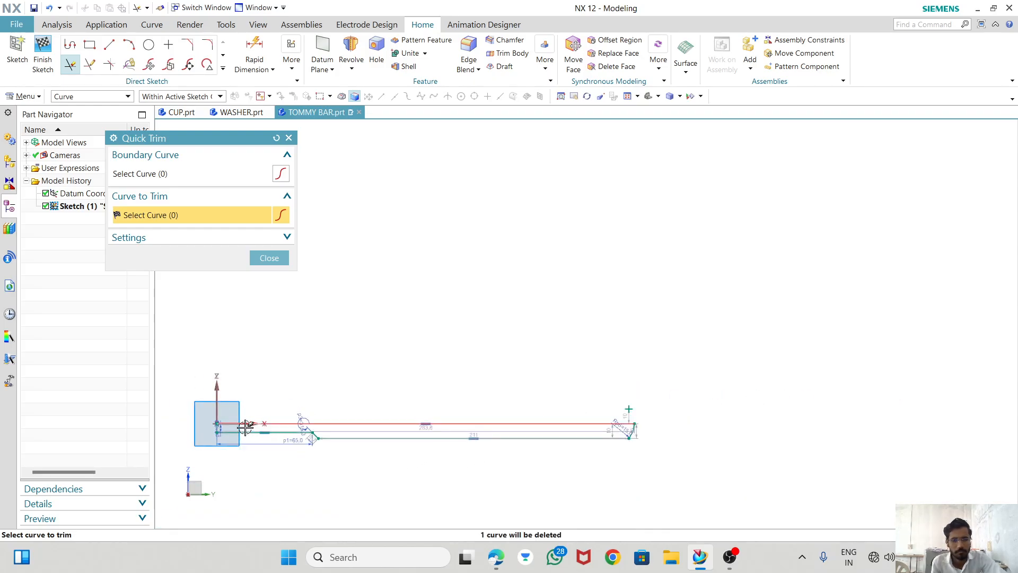
left_click(269, 257)
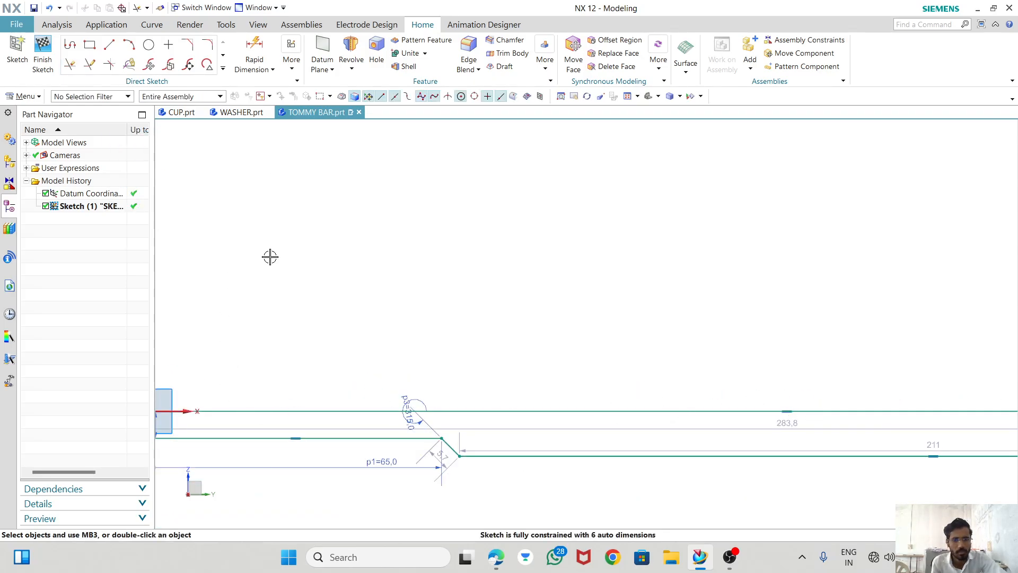
scroll(459, 301, "down", 3)
scroll(487, 361, "up", 4)
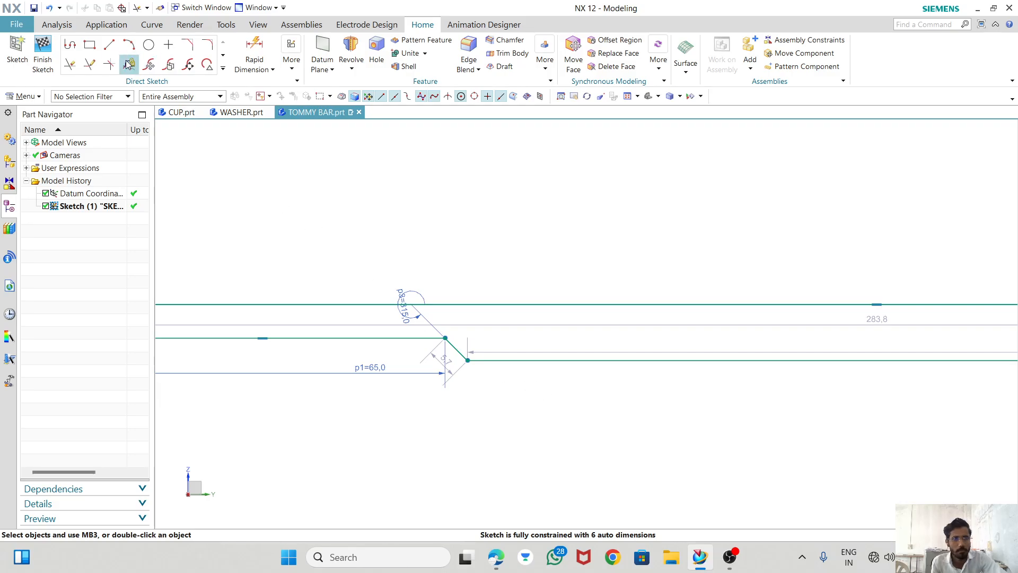
left_click(42, 55)
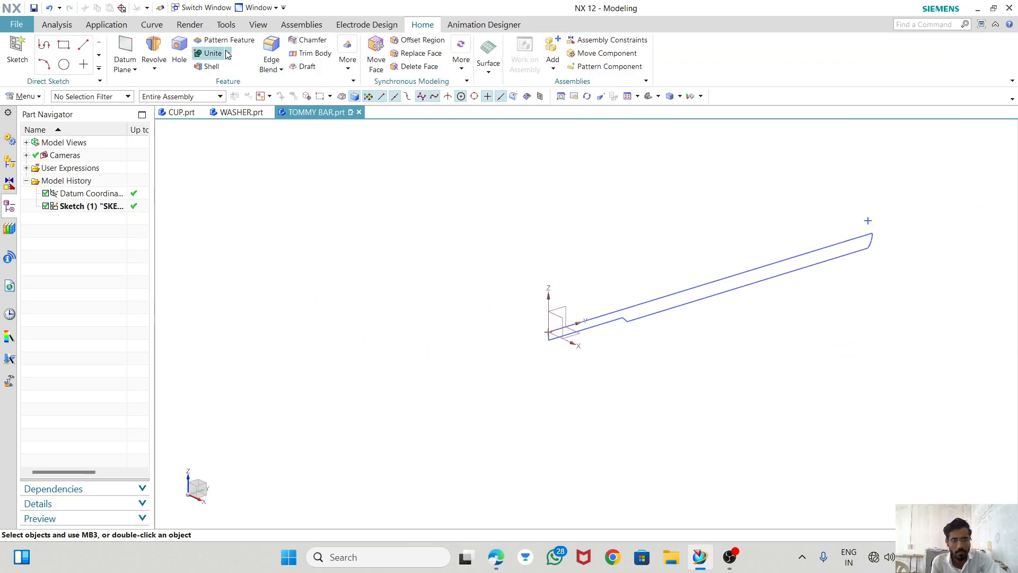
Revolve the closed half-profile 360° about its horizontal centre line to create the solid tommy bar.
left_click(153, 48)
left_click(695, 293)
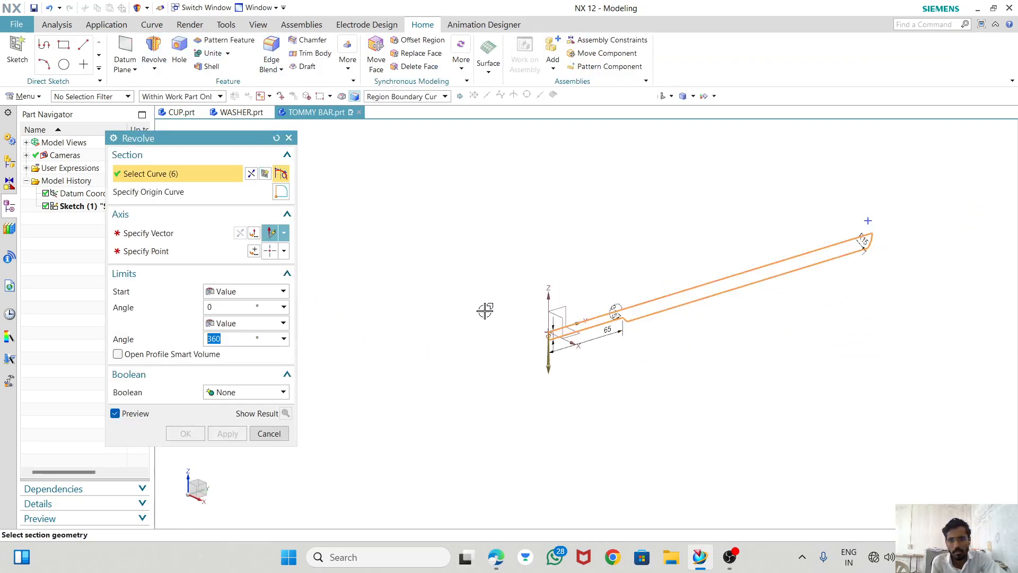
left_click(183, 239)
scroll(586, 323, "up", 2)
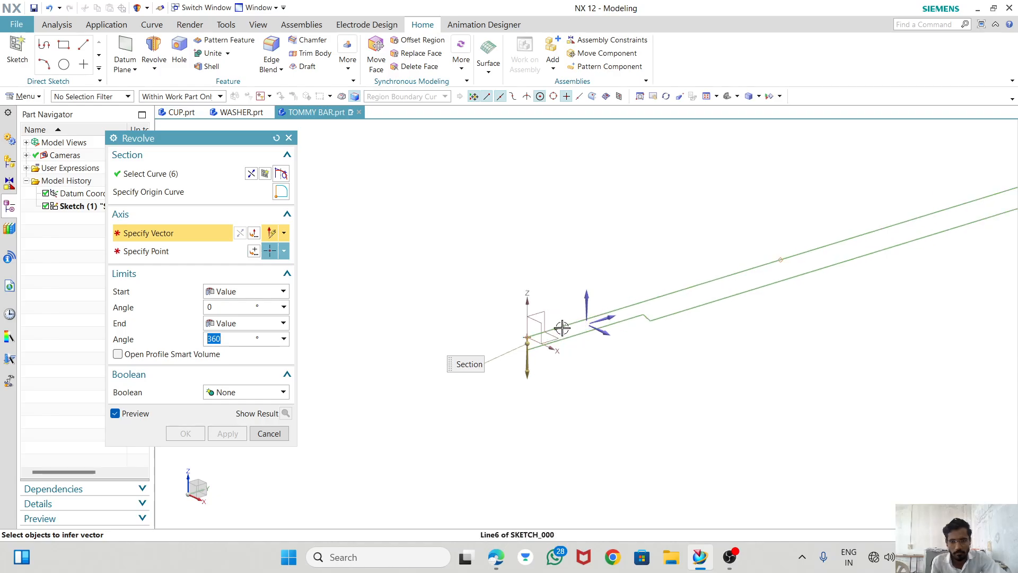
left_click(545, 326)
left_click(184, 434)
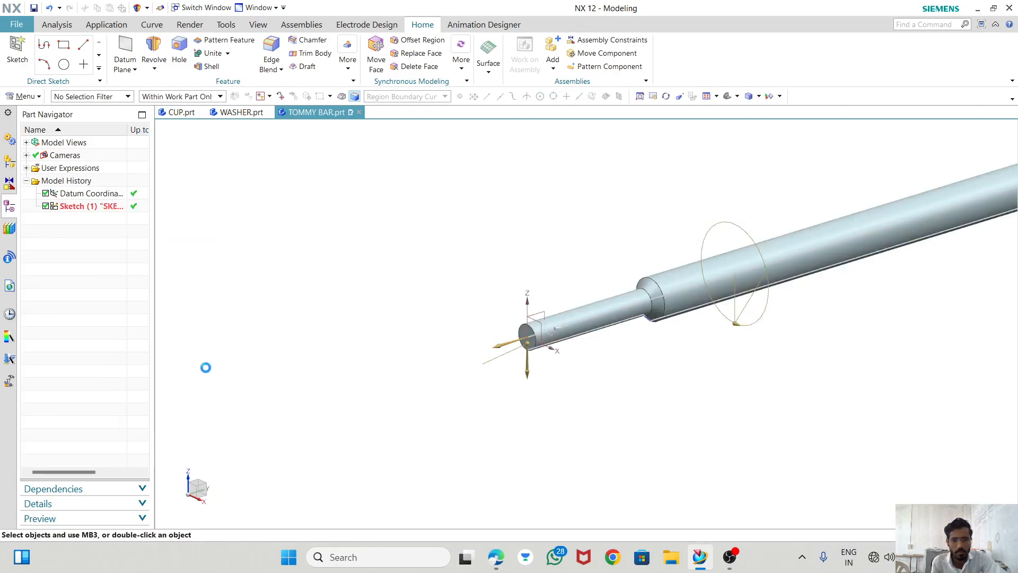
Examine the revolved tommy bar's narrow end, chamfered shoulder and rounded end from different angles.
scroll(338, 296, "down", 3)
middle_click_drag(338, 295, 504, 326)
scroll(652, 207, "up", 5)
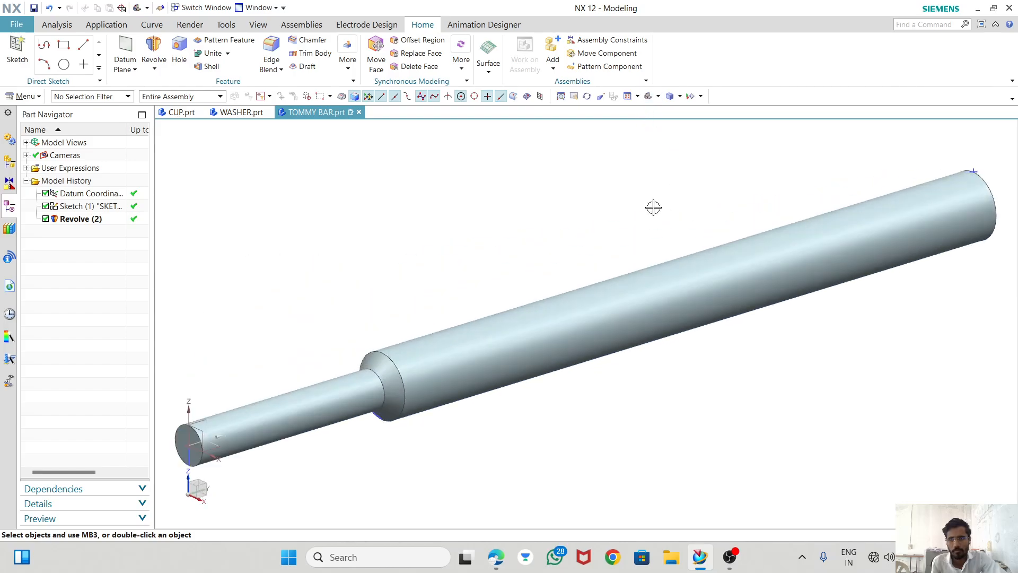
middle_click_drag(677, 302, 613, 313)
scroll(644, 282, "up", 4)
scroll(636, 268, "down", 4)
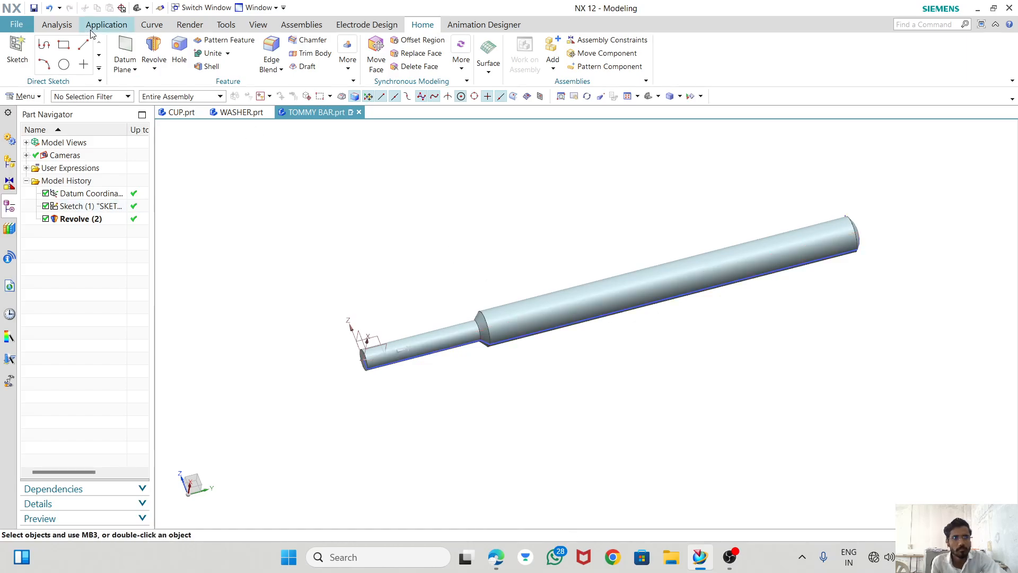